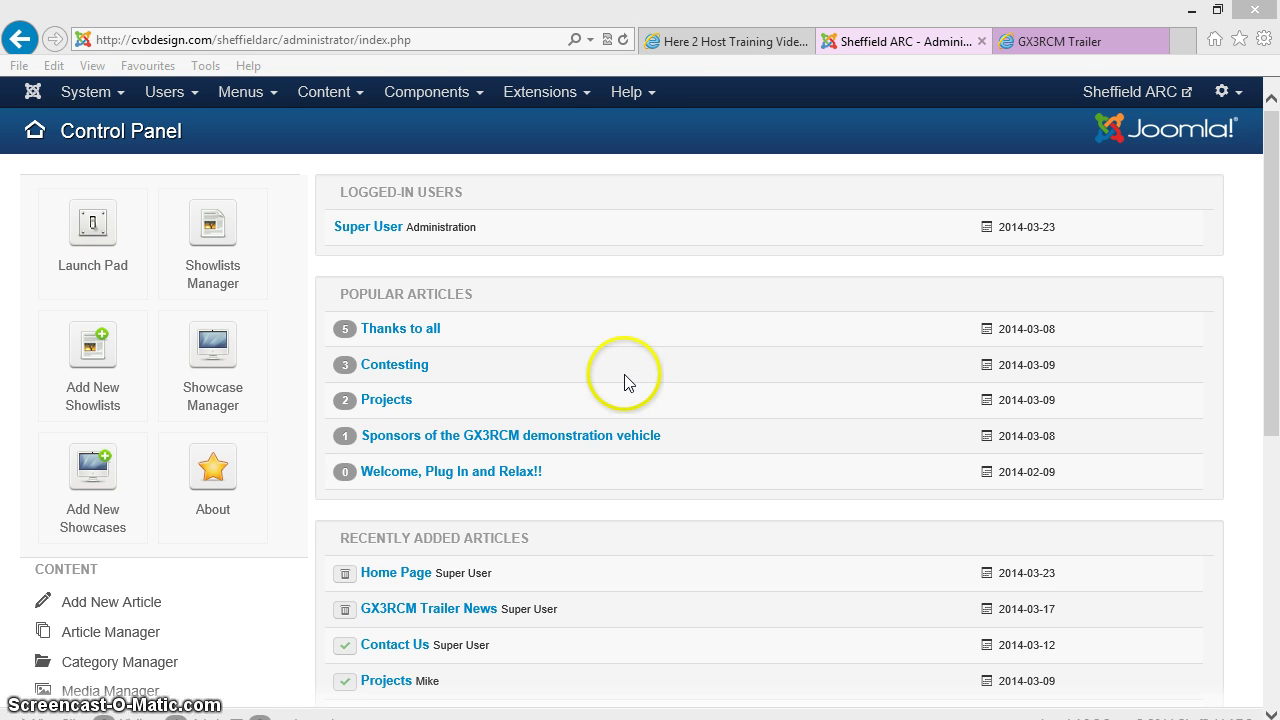
Step: Review the published GX3RCM Trailer page on the club website, including the article text and trailer picture
left_click(1066, 42)
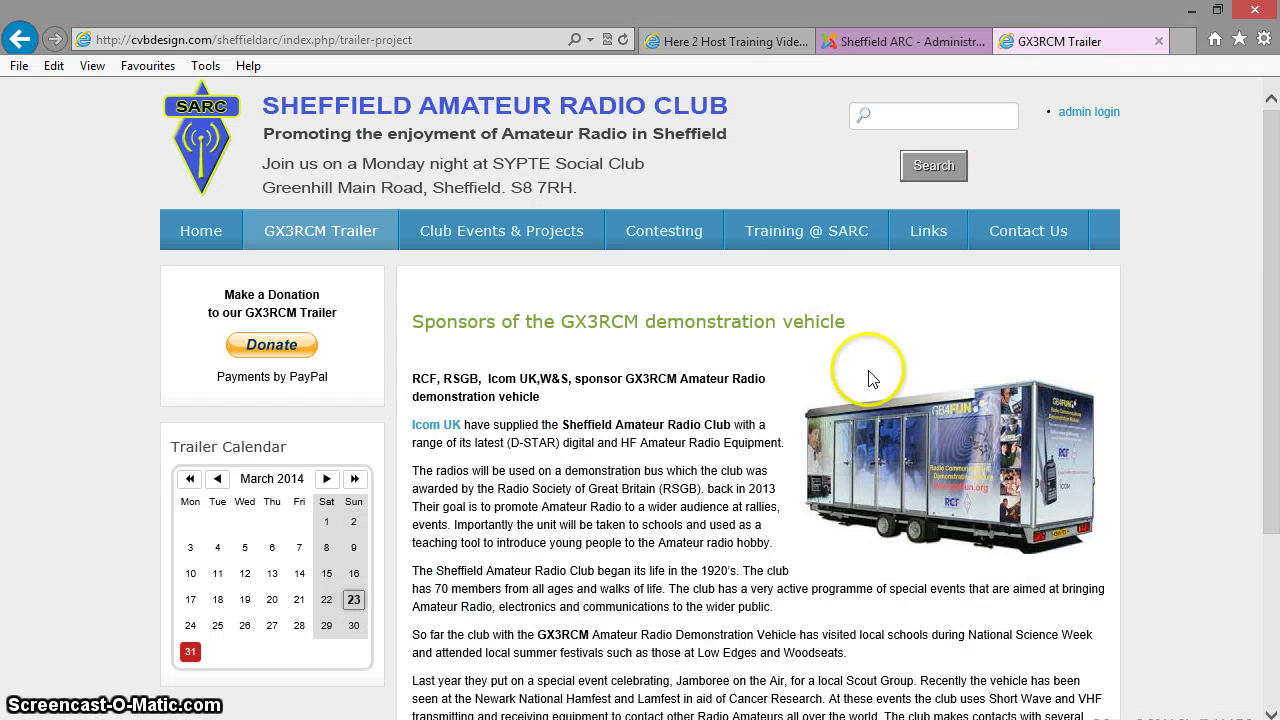
left_click_drag(1278, 242, 1278, 346)
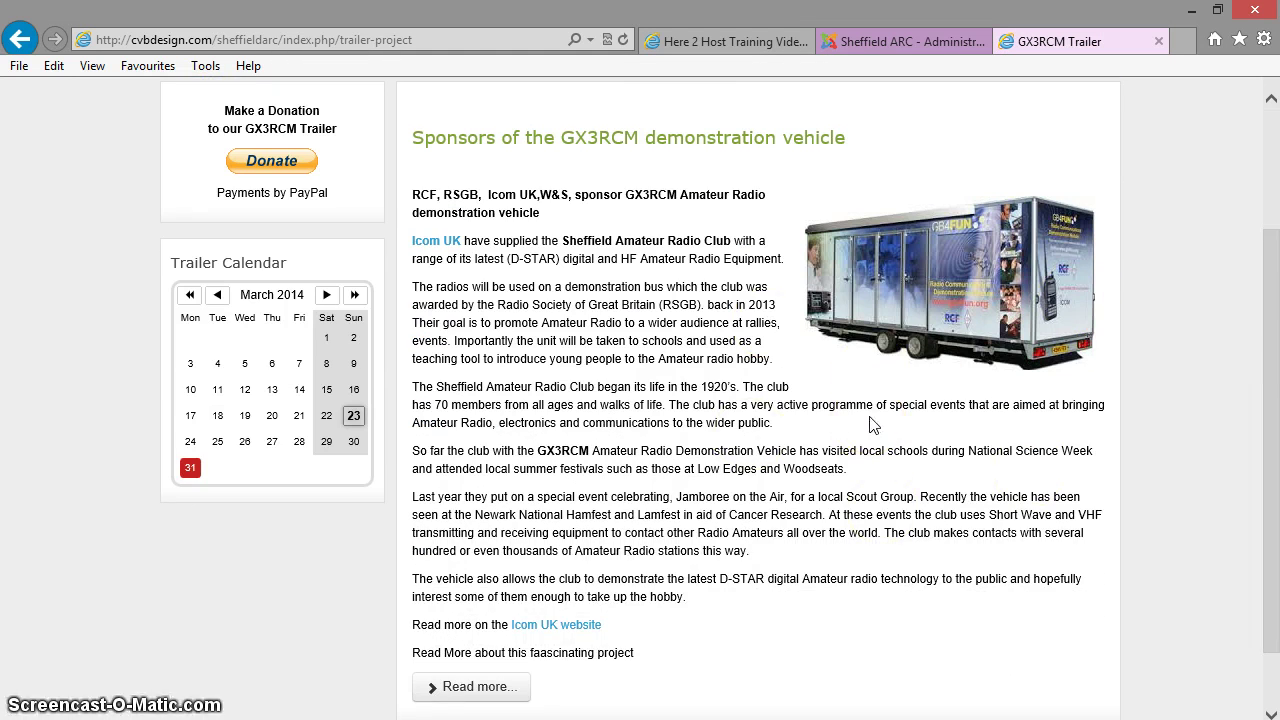
left_click(876, 313)
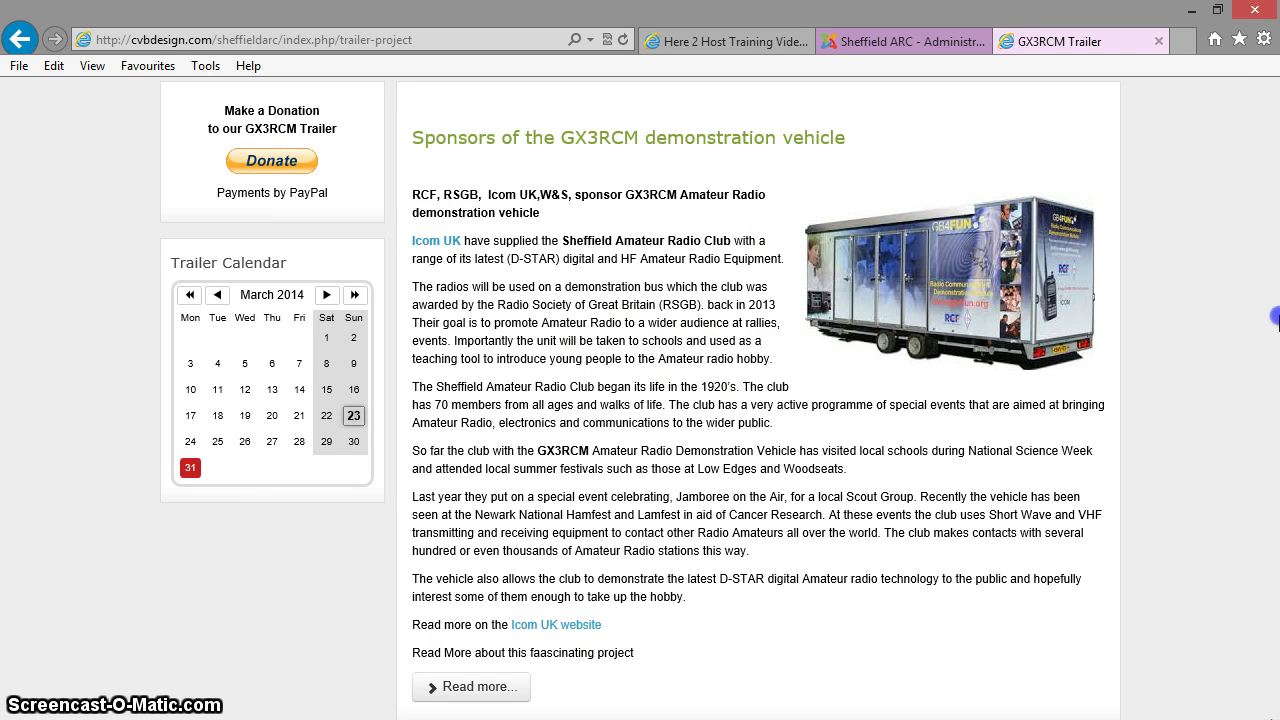
left_click_drag(1257, 414, 1276, 215)
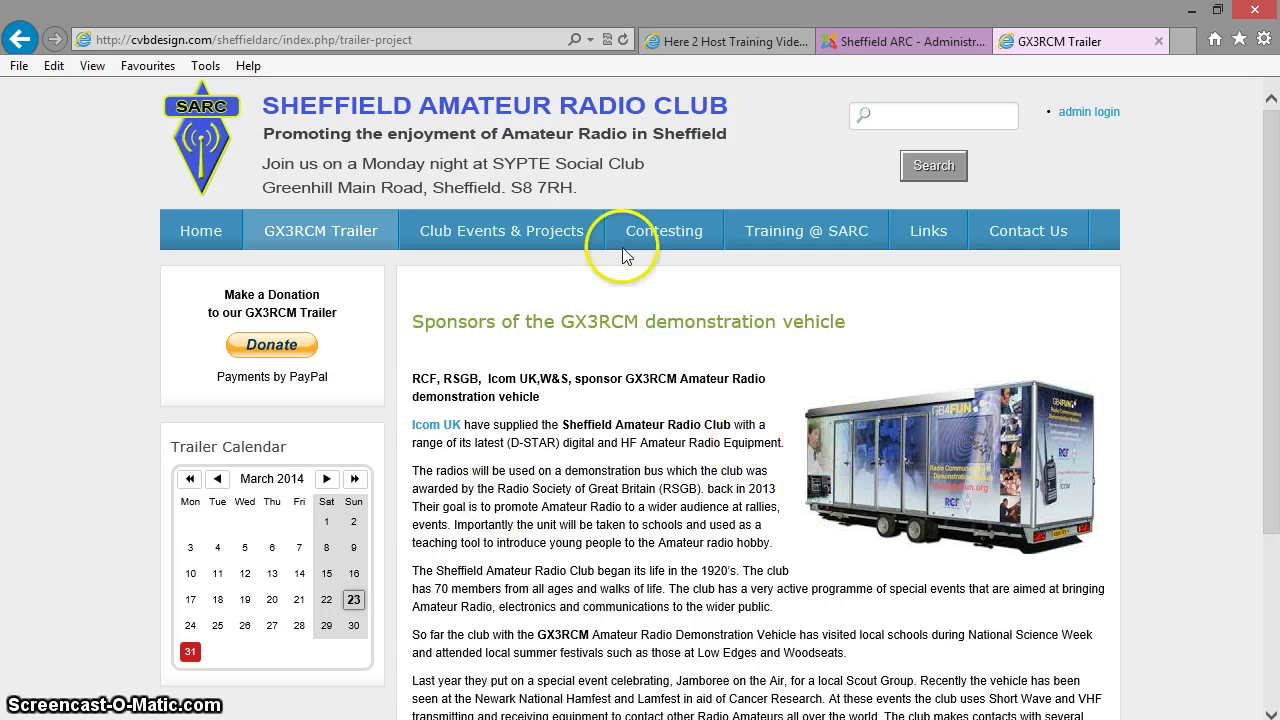
Step: In the Joomla administrator, open the article "Sponsors of the GX3RCM demonstration vehicle" for editing
left_click(903, 42)
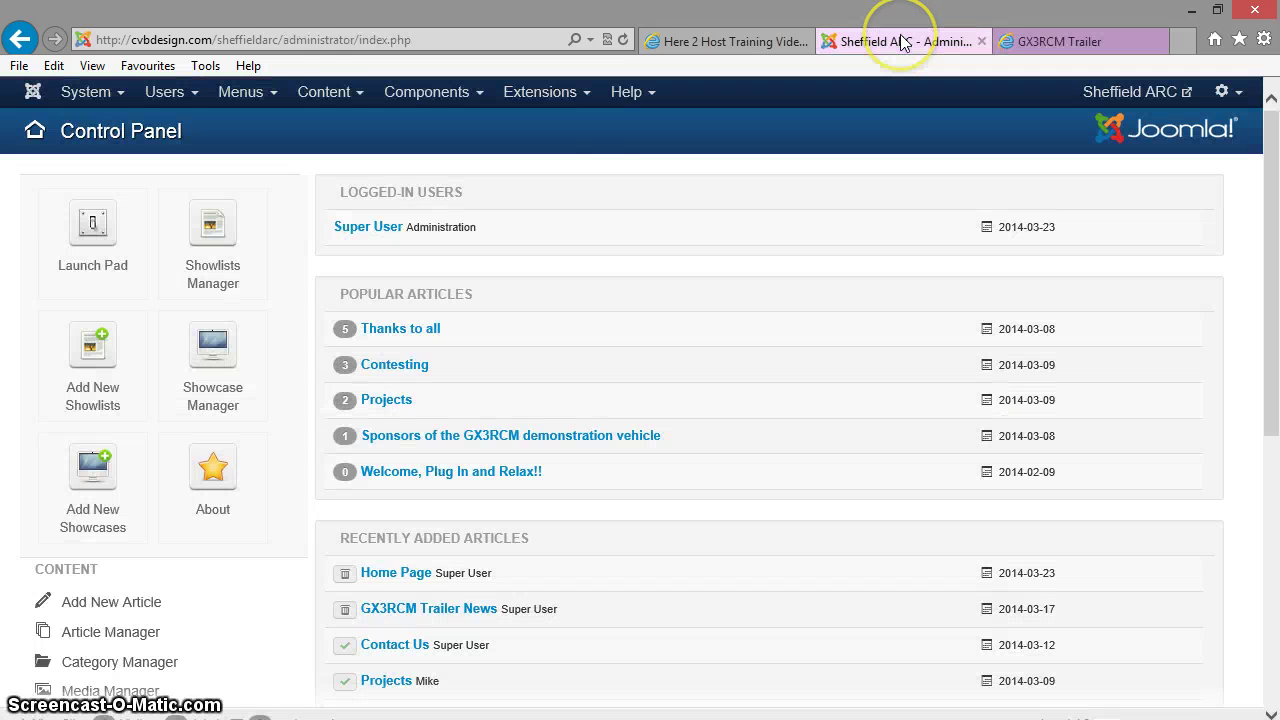
left_click(310, 92)
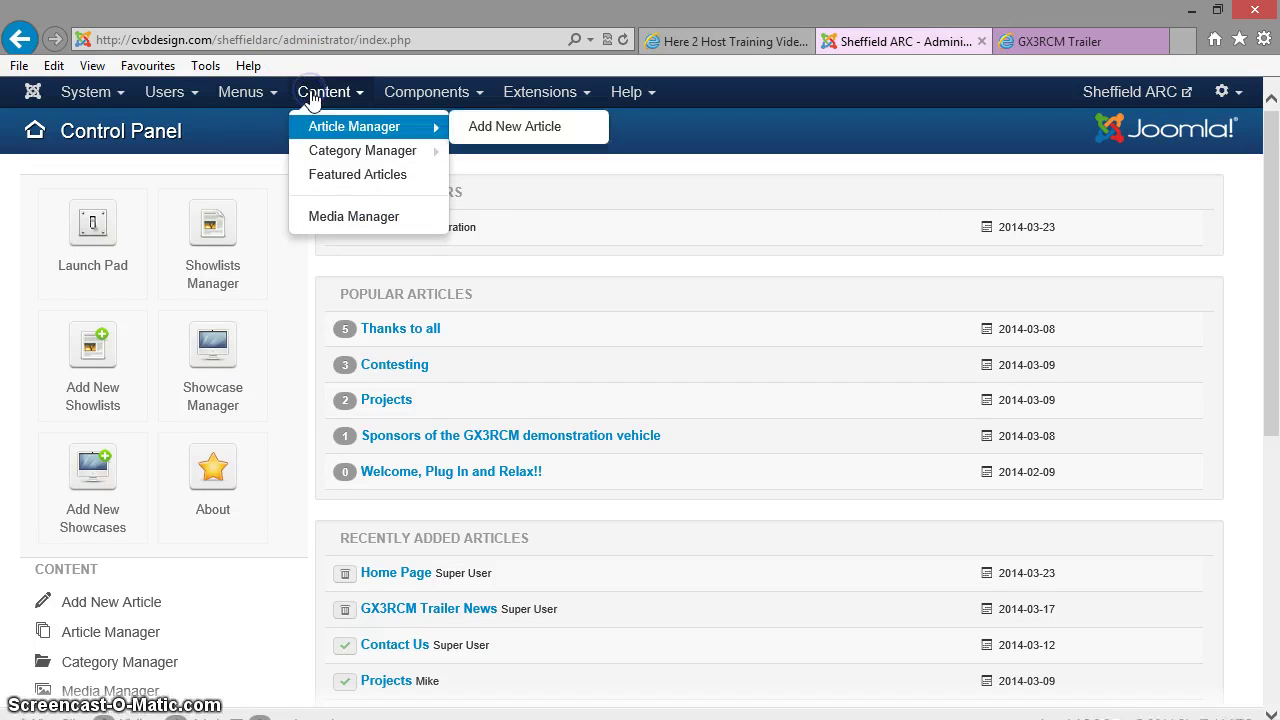
left_click(330, 126)
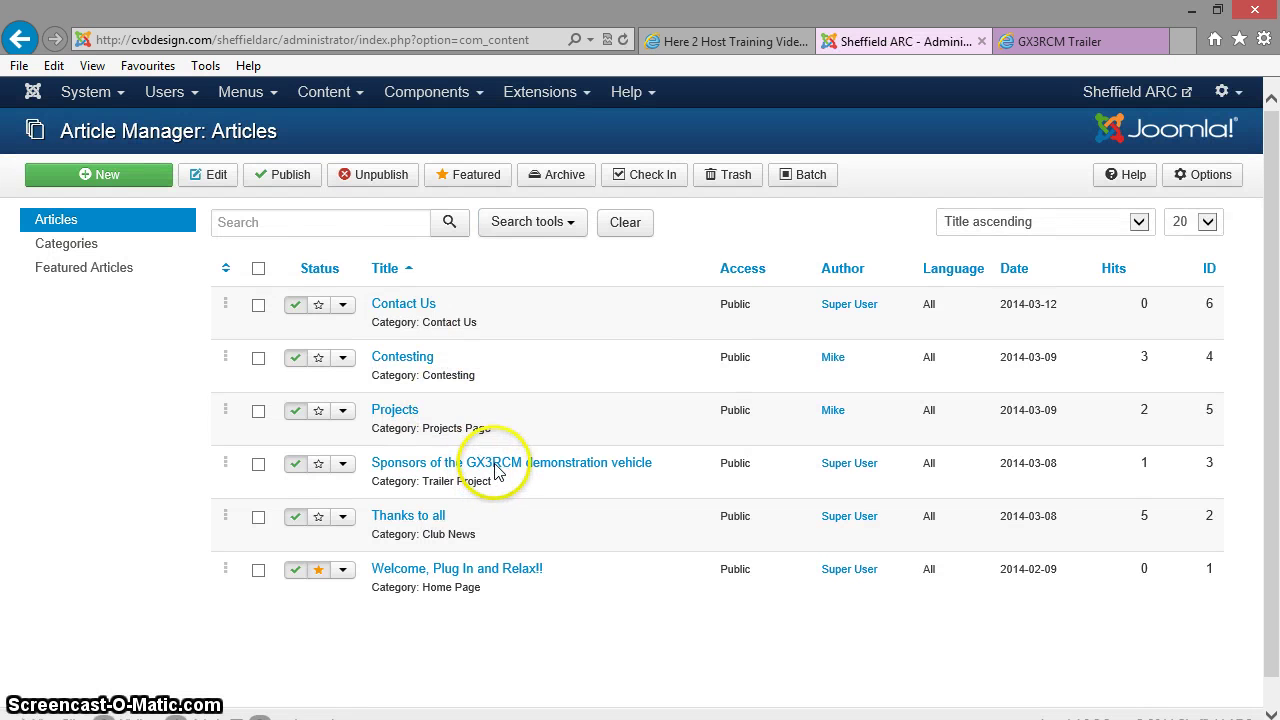
left_click(478, 550)
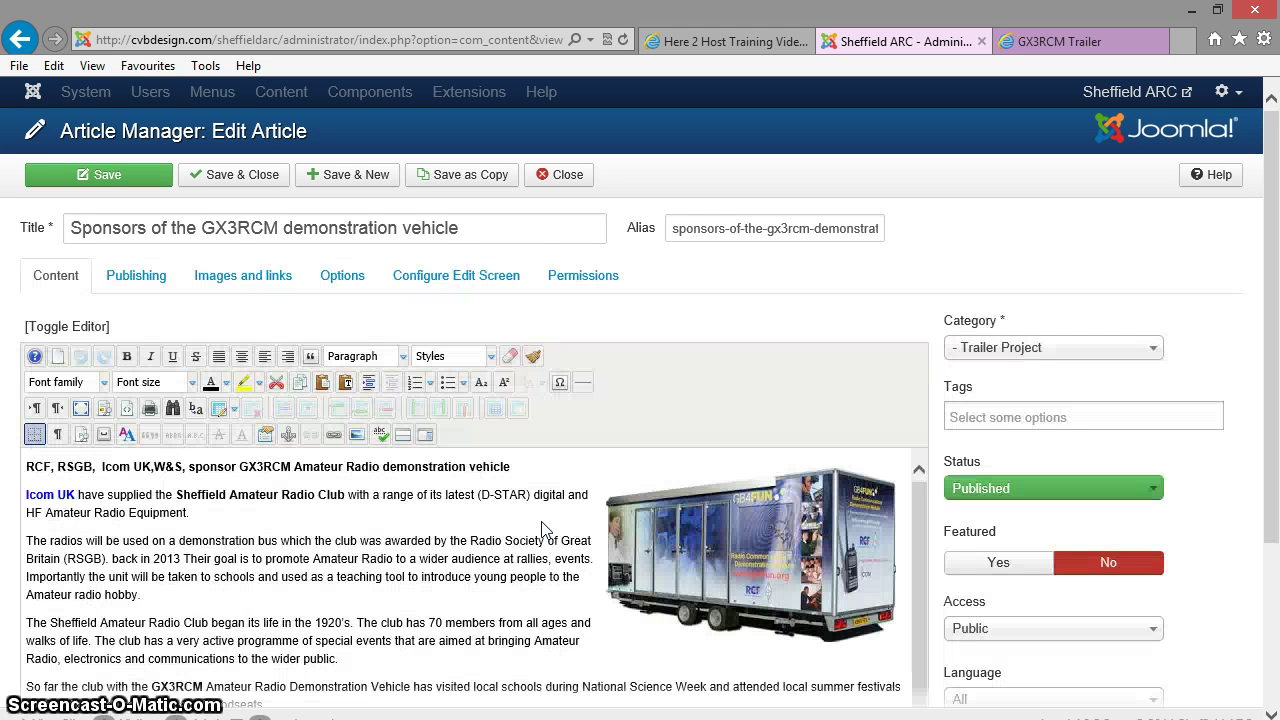
scroll(1260, 325, "down", 3)
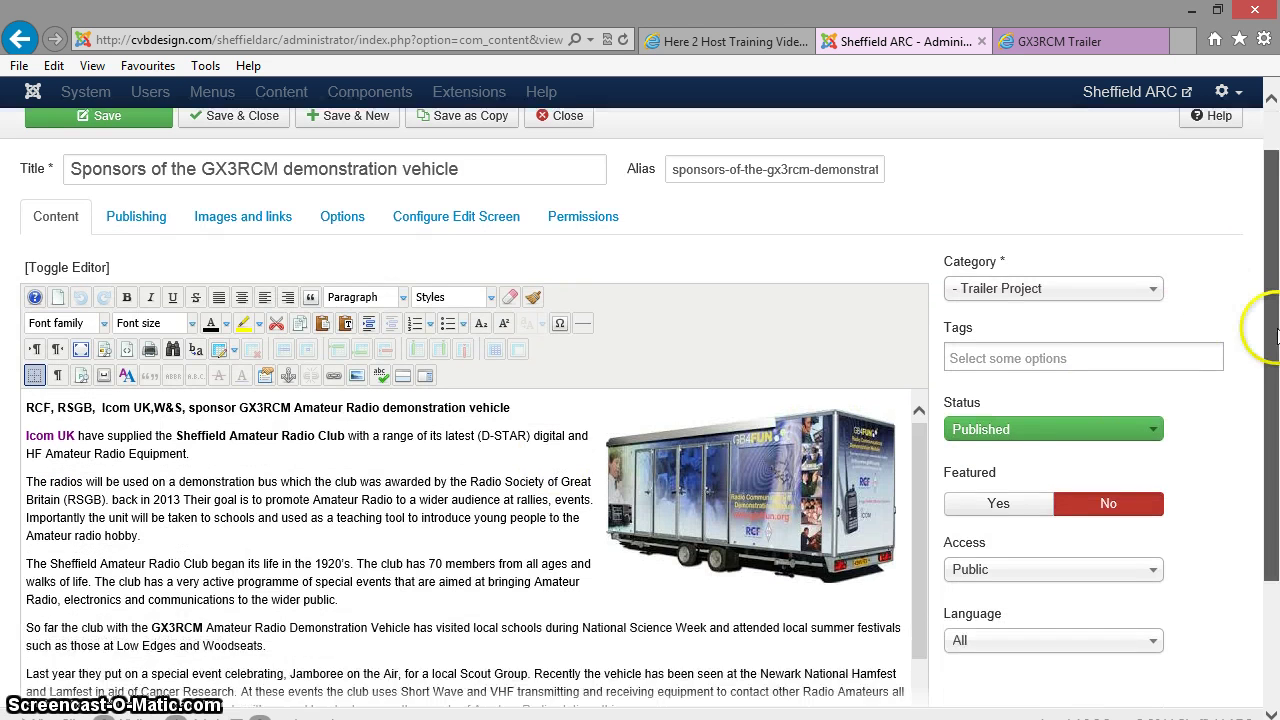
scroll(1270, 378, "up", 1)
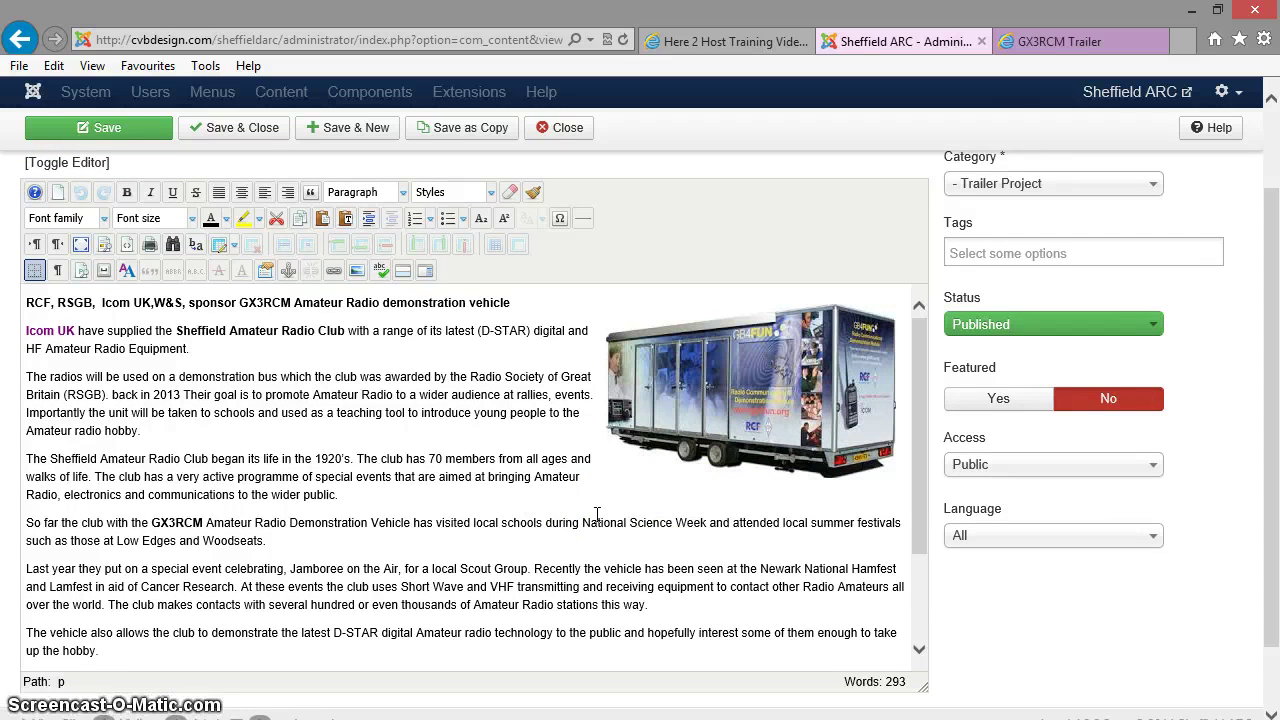
Step: Compare the article with its published page, and open the trailer picture's settings in the Image Manager
left_click(1030, 41)
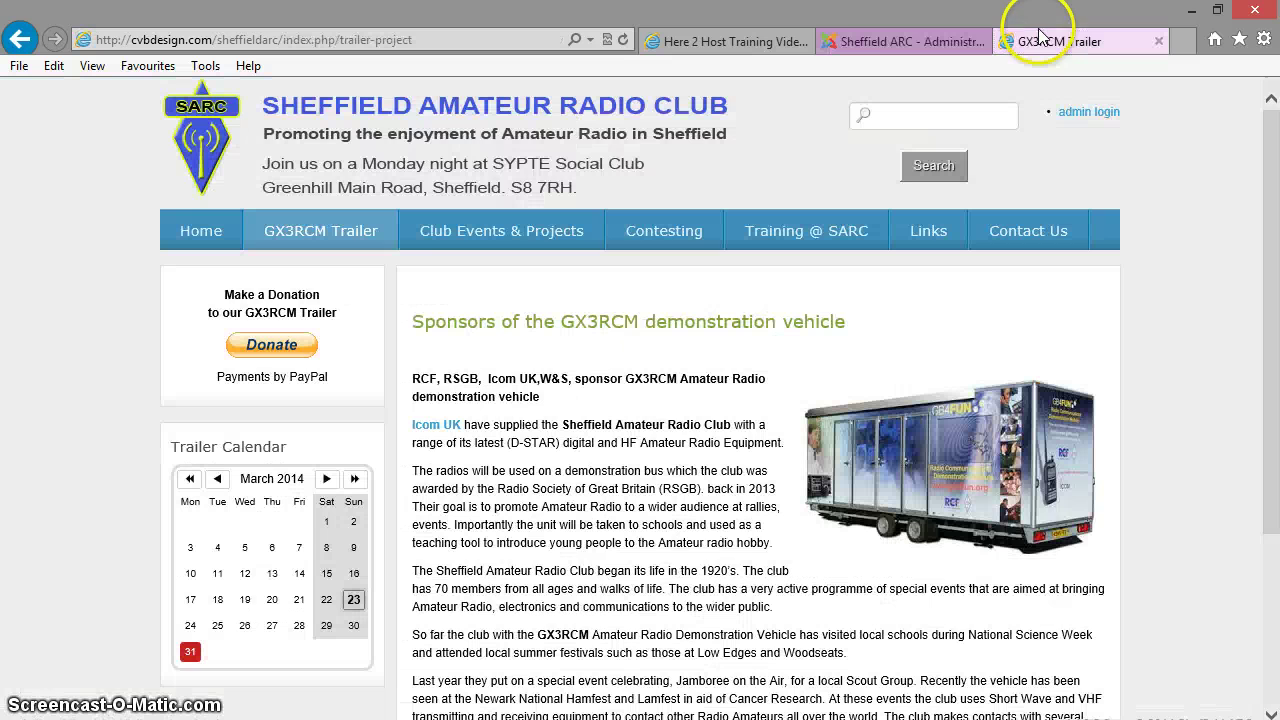
left_click(867, 44)
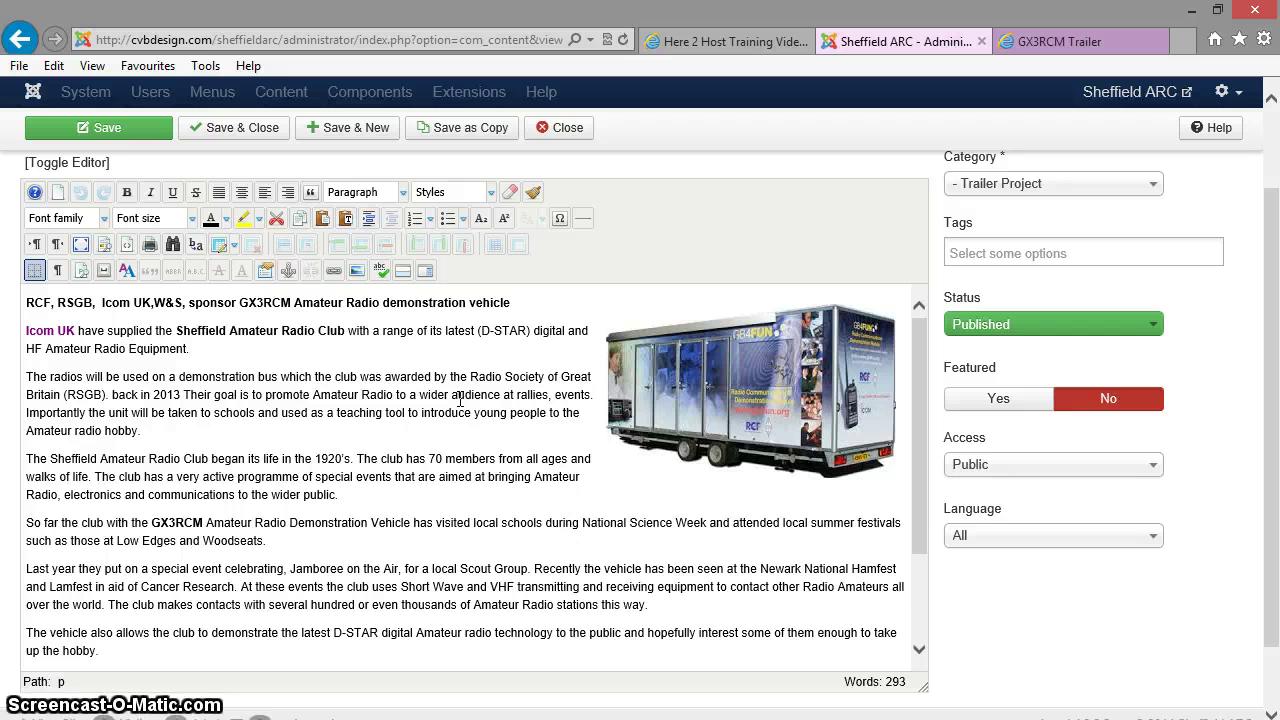
left_click(686, 376)
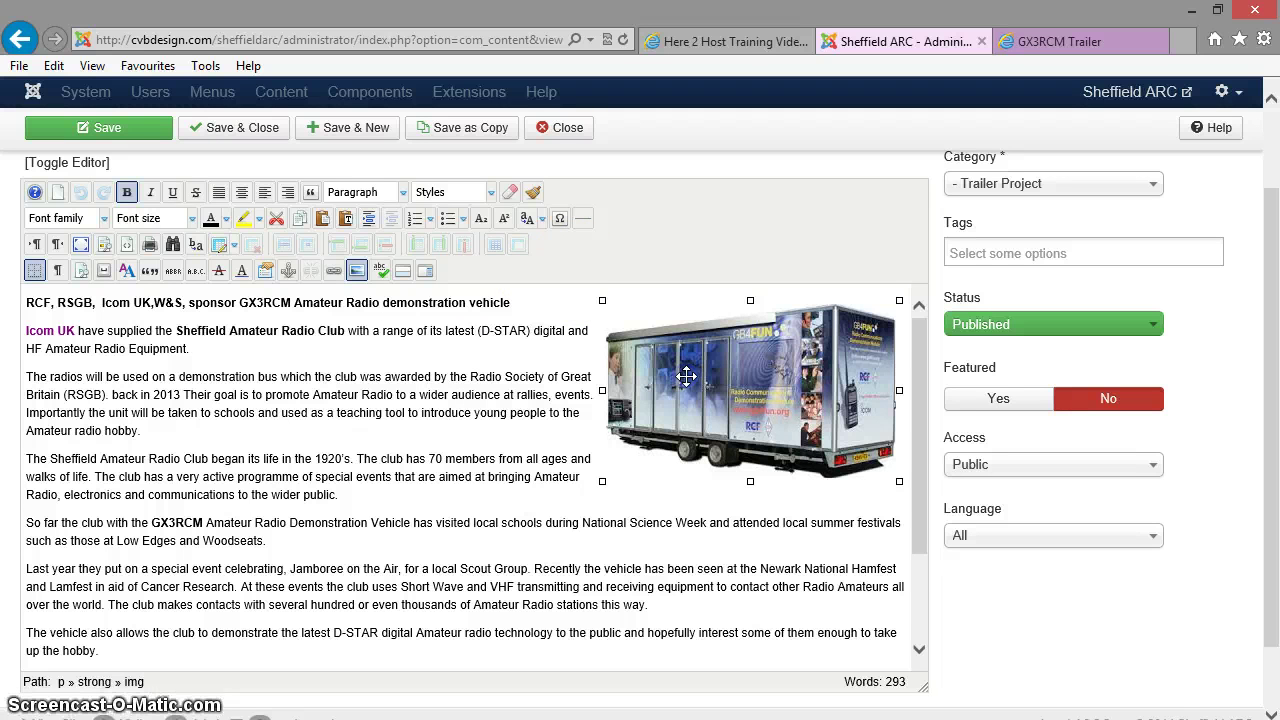
left_click(411, 484)
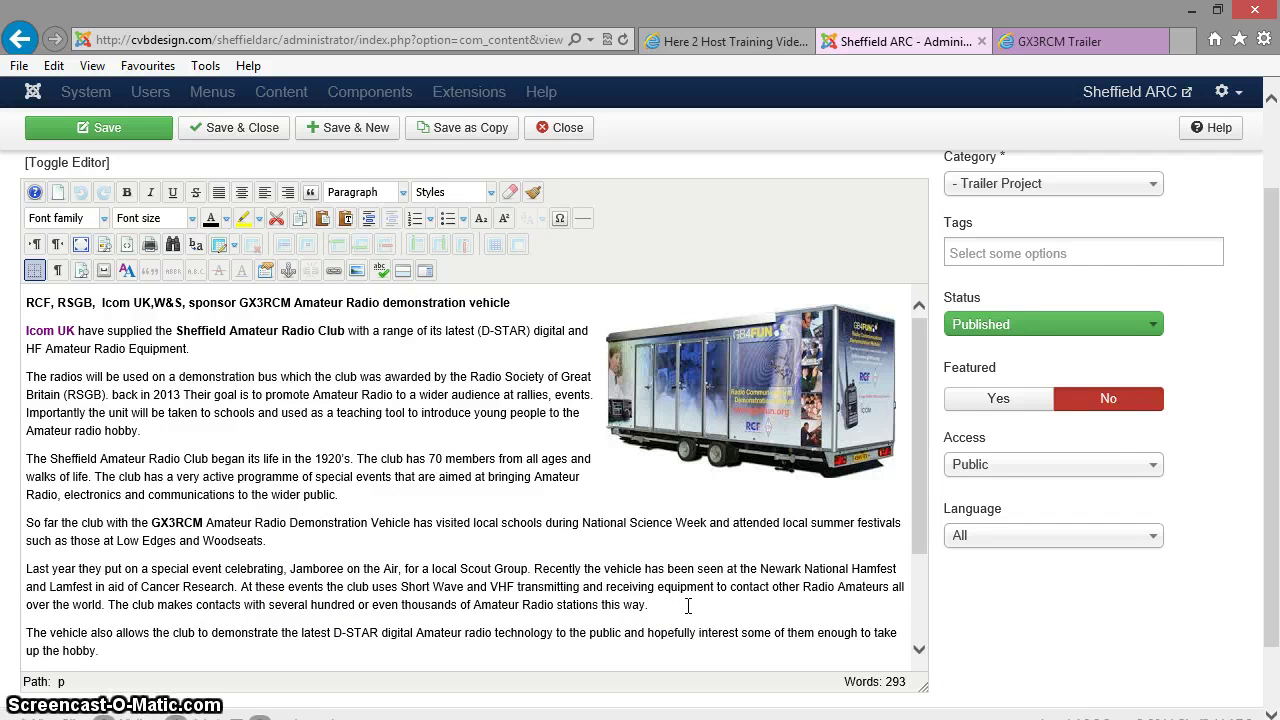
left_click(654, 604)
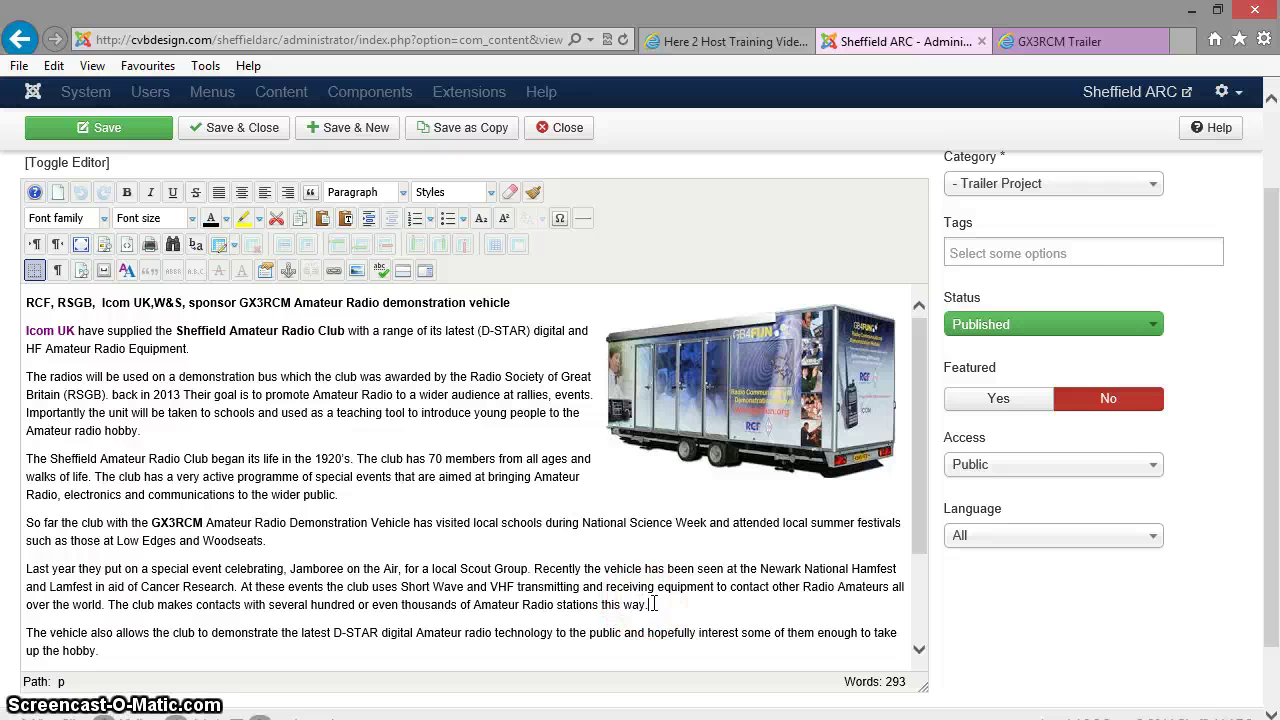
left_click(724, 422)
left_click(356, 271)
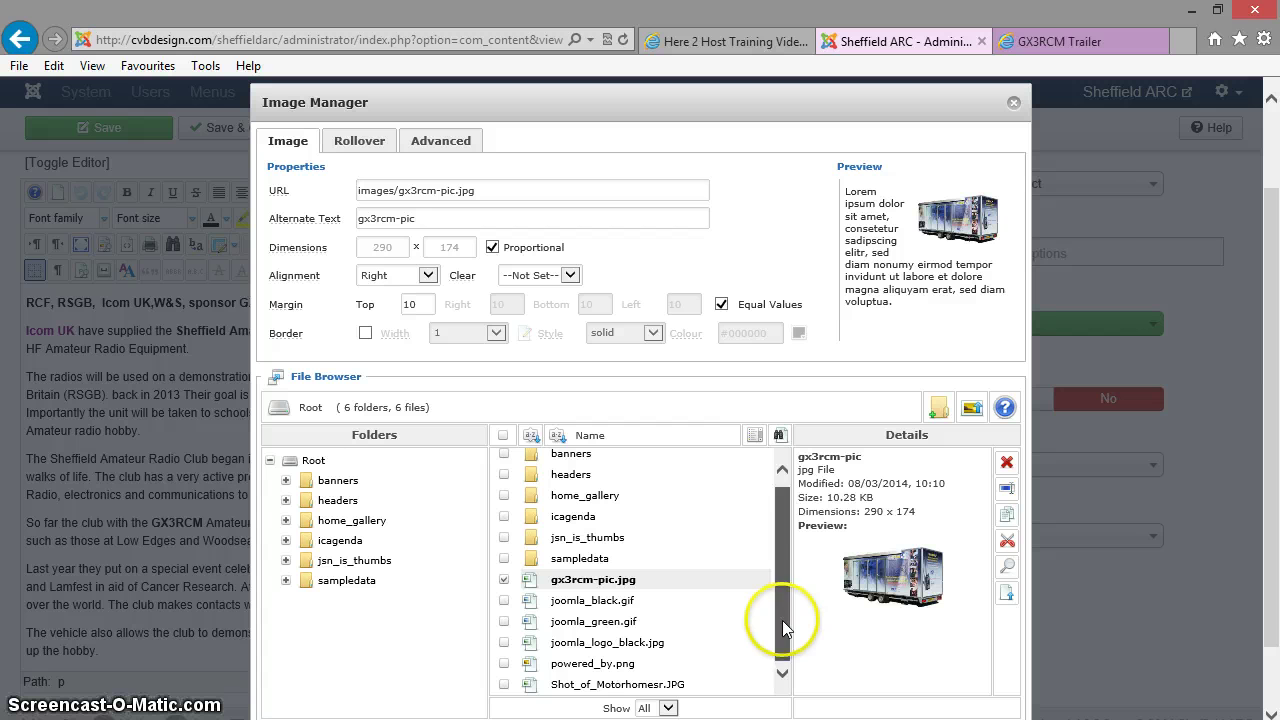
left_click(971, 412)
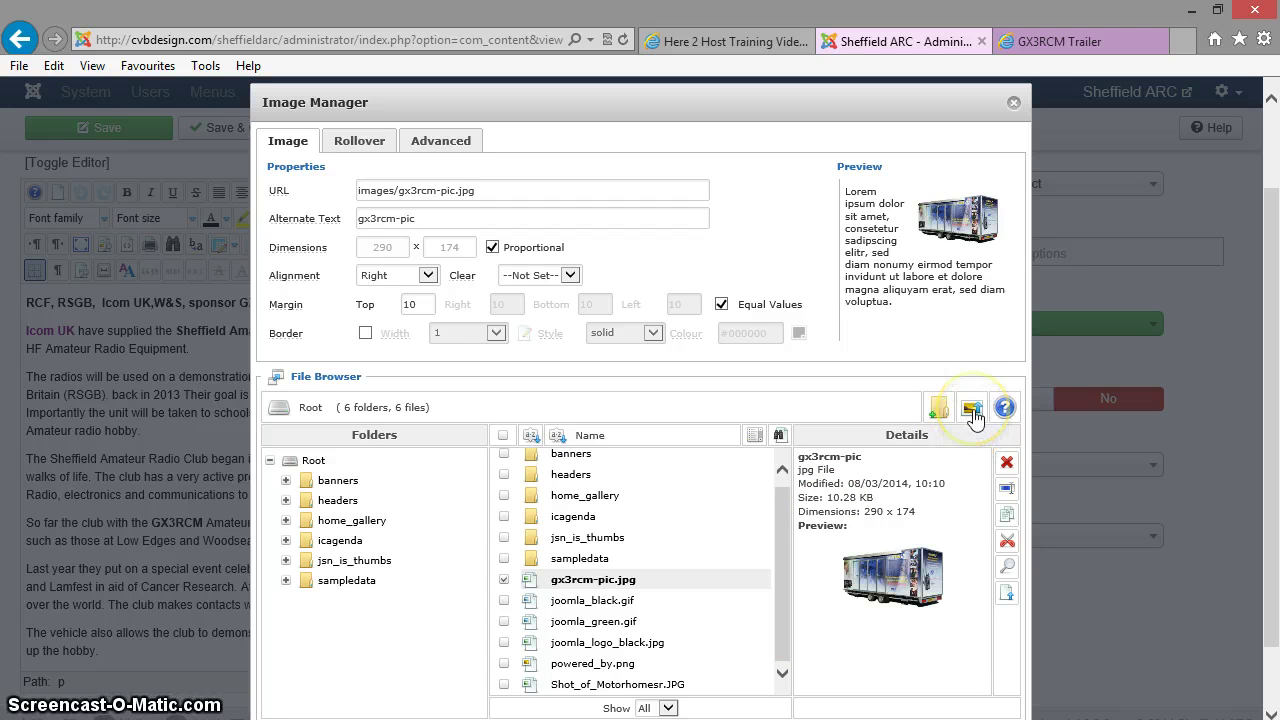
left_click(973, 414)
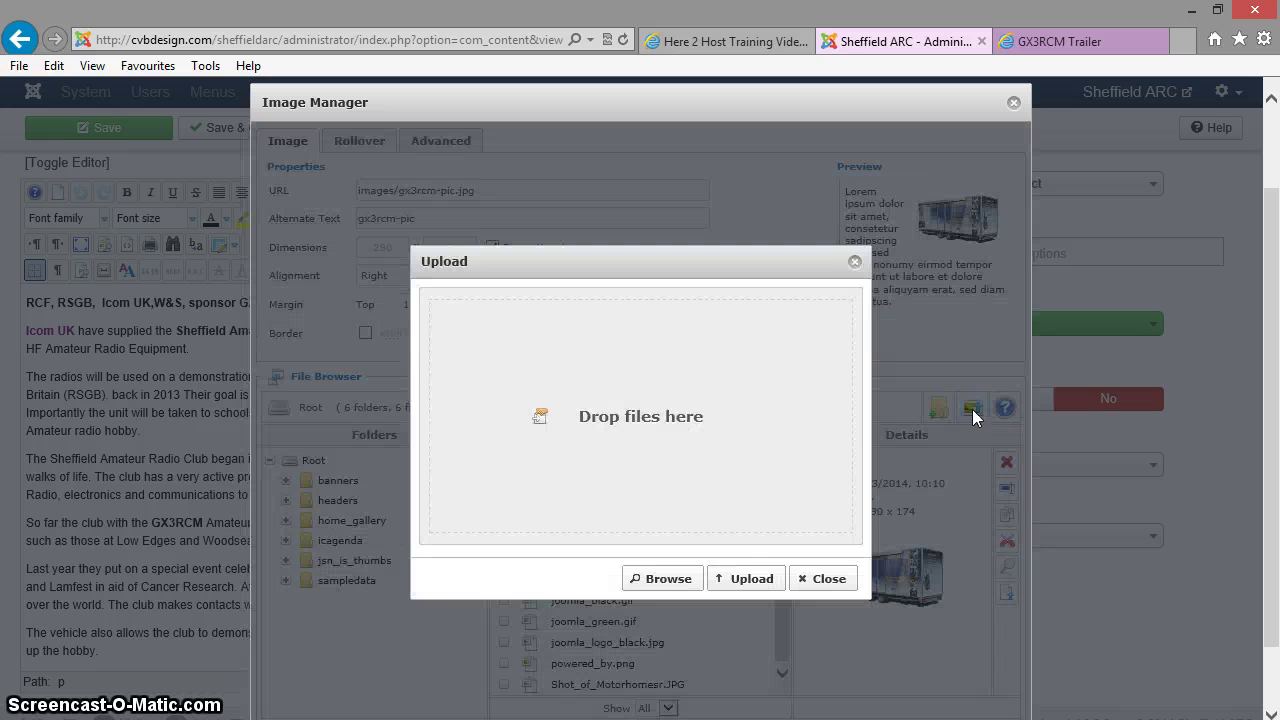
left_click(665, 581)
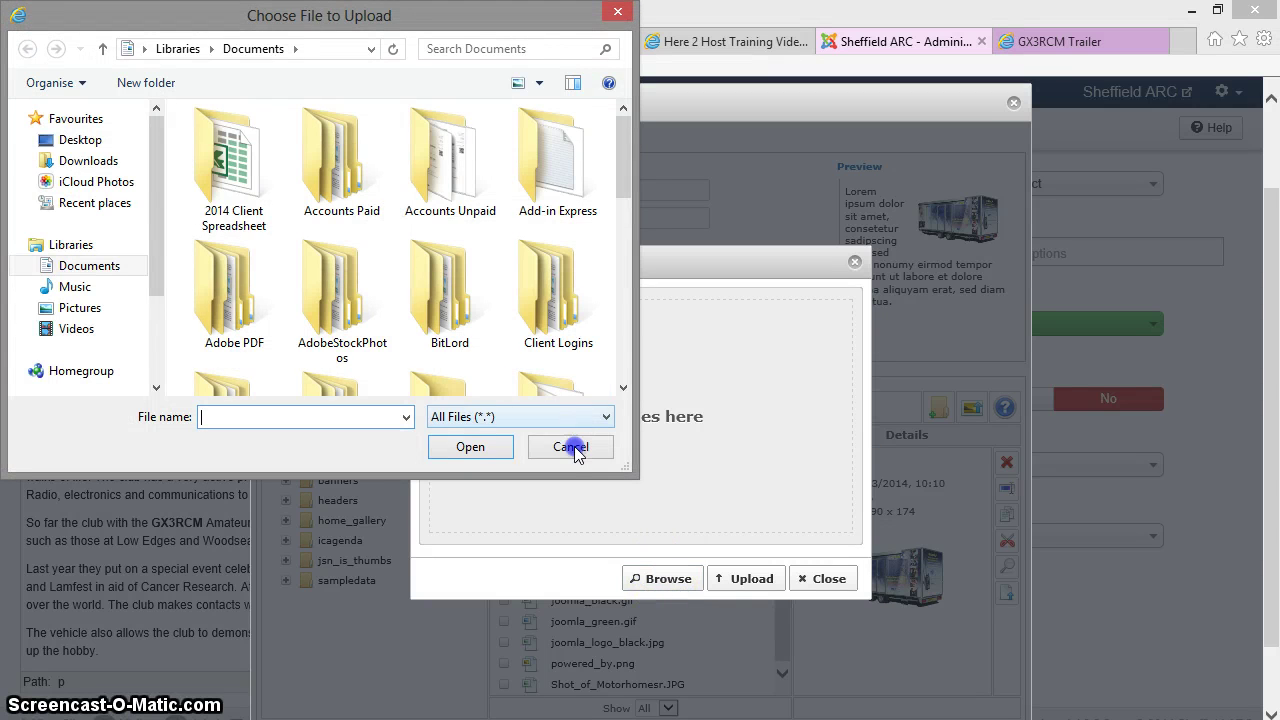
left_click(572, 447)
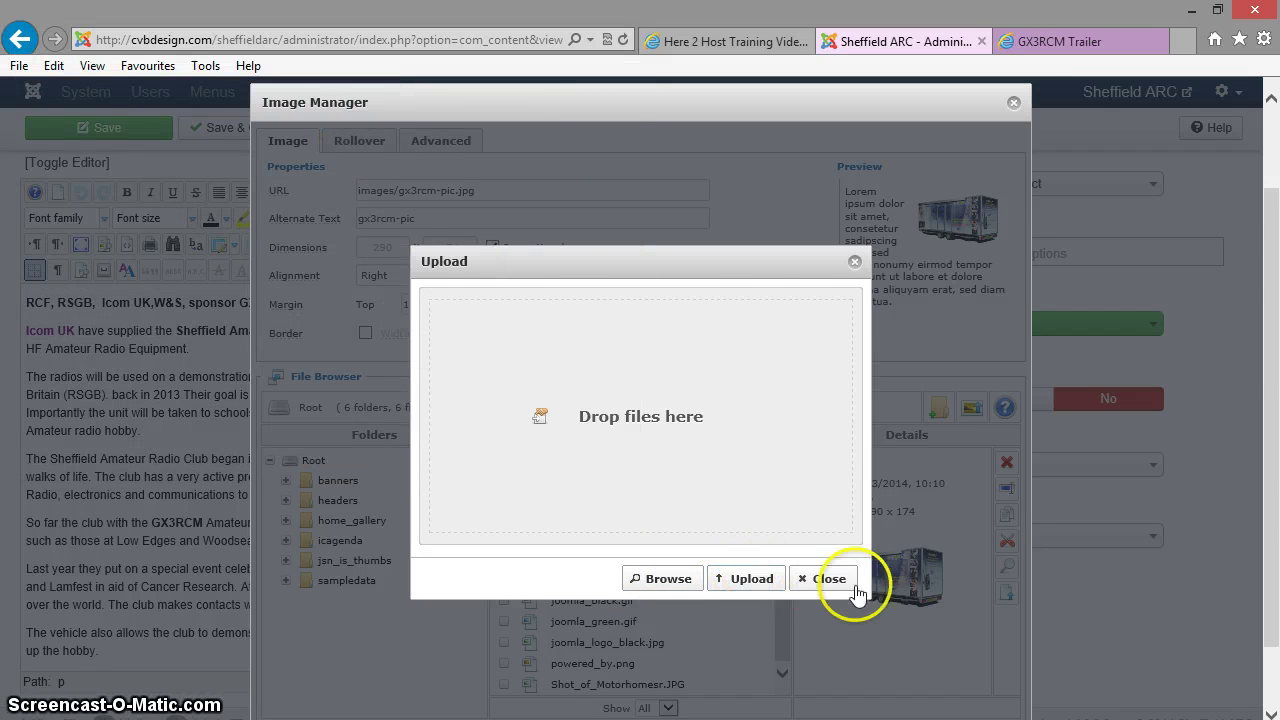
left_click(847, 586)
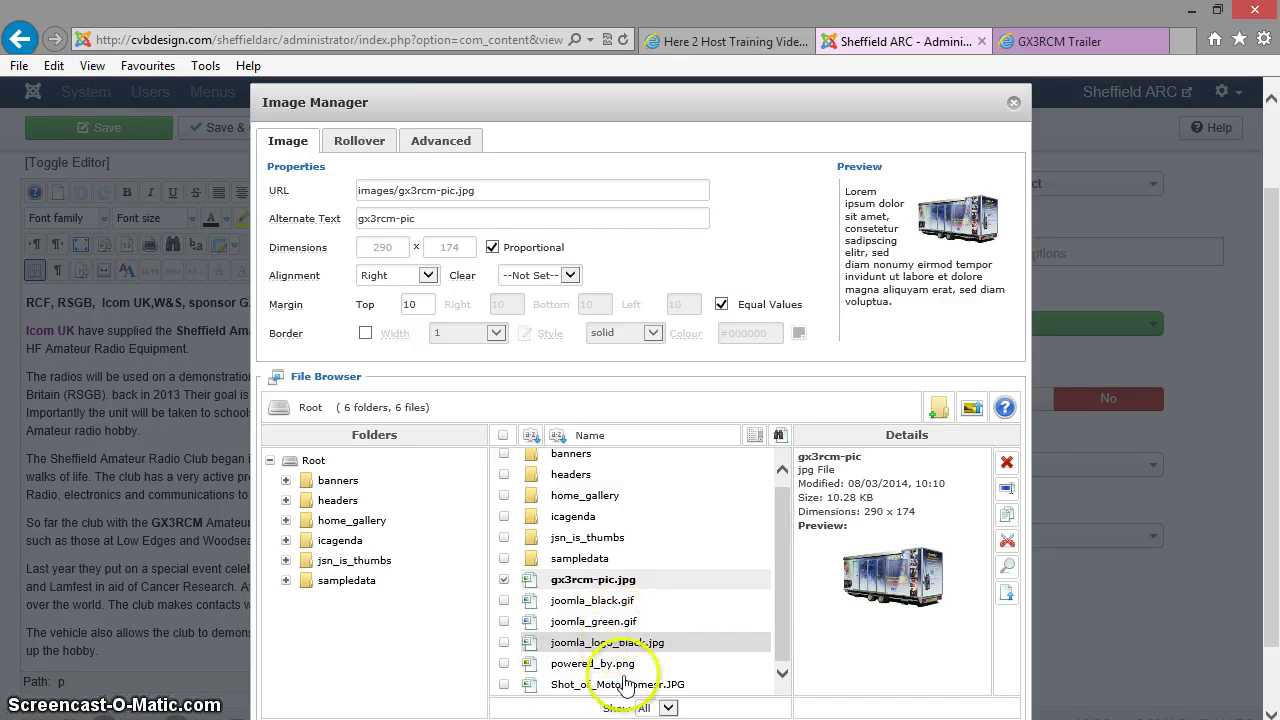
Step: Preview joomla_black.gif and joomla_green.gif among the image files, and reselect gx3rcm-pic.jpg as the image
left_click(597, 601)
left_click(607, 630)
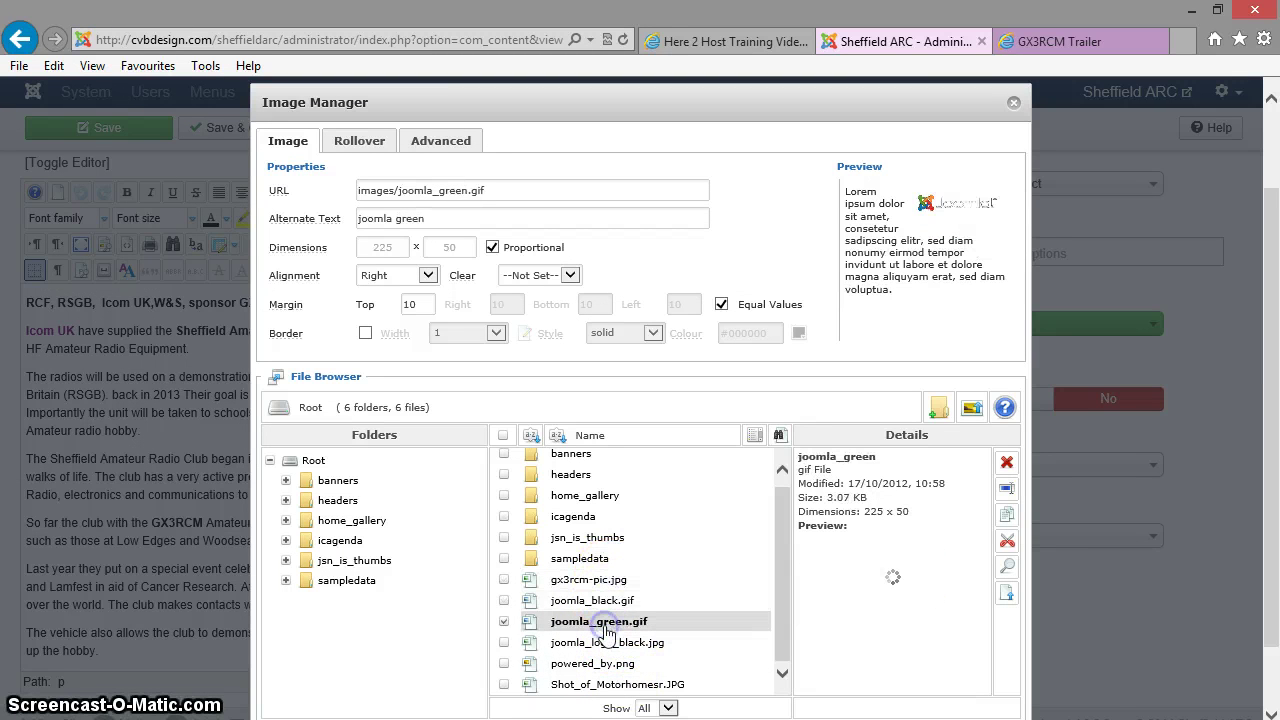
left_click(599, 586)
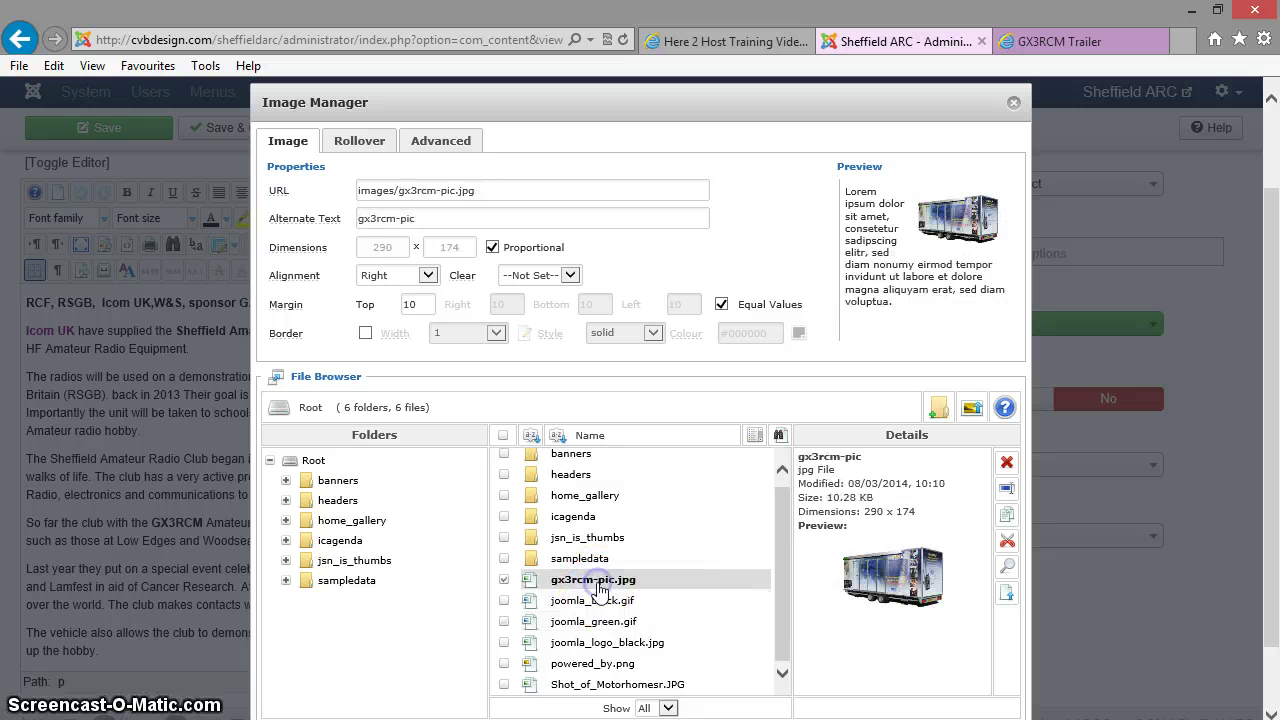
left_click_drag(641, 587, 635, 585)
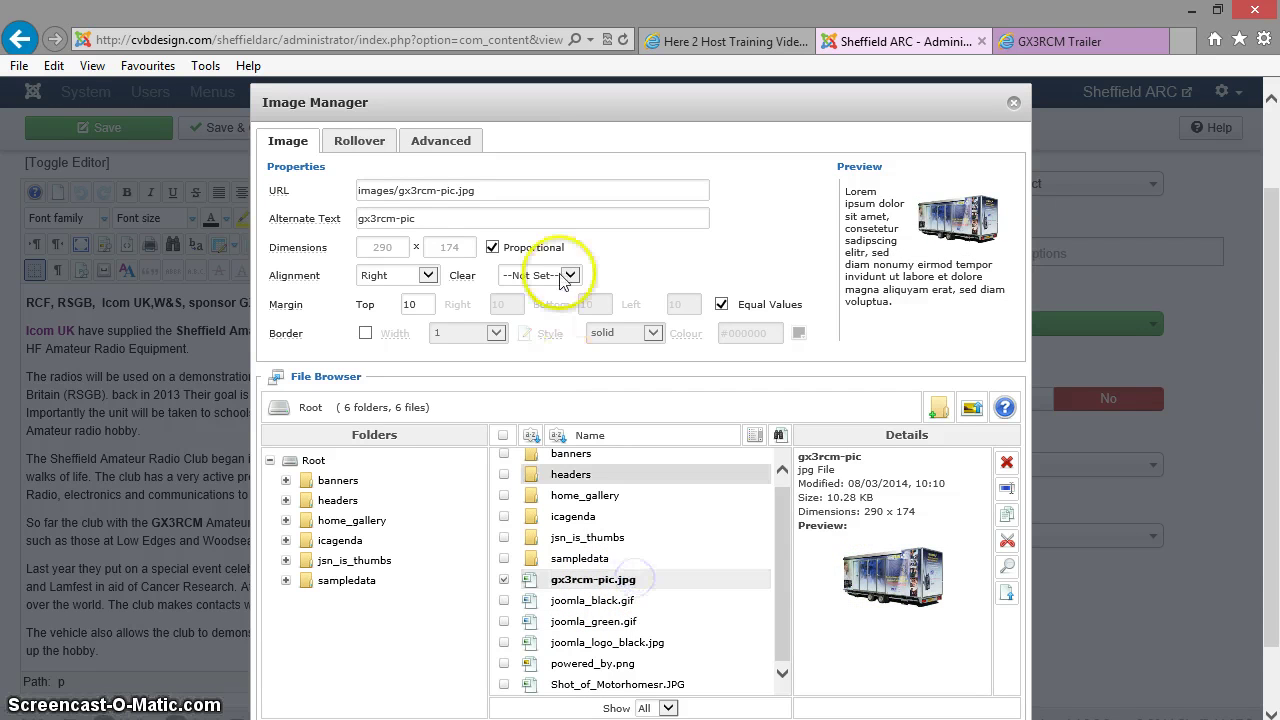
Step: Examine the trailer picture's URL, alternate text, dimensions and Proportional option
left_click_drag(497, 186, 358, 188)
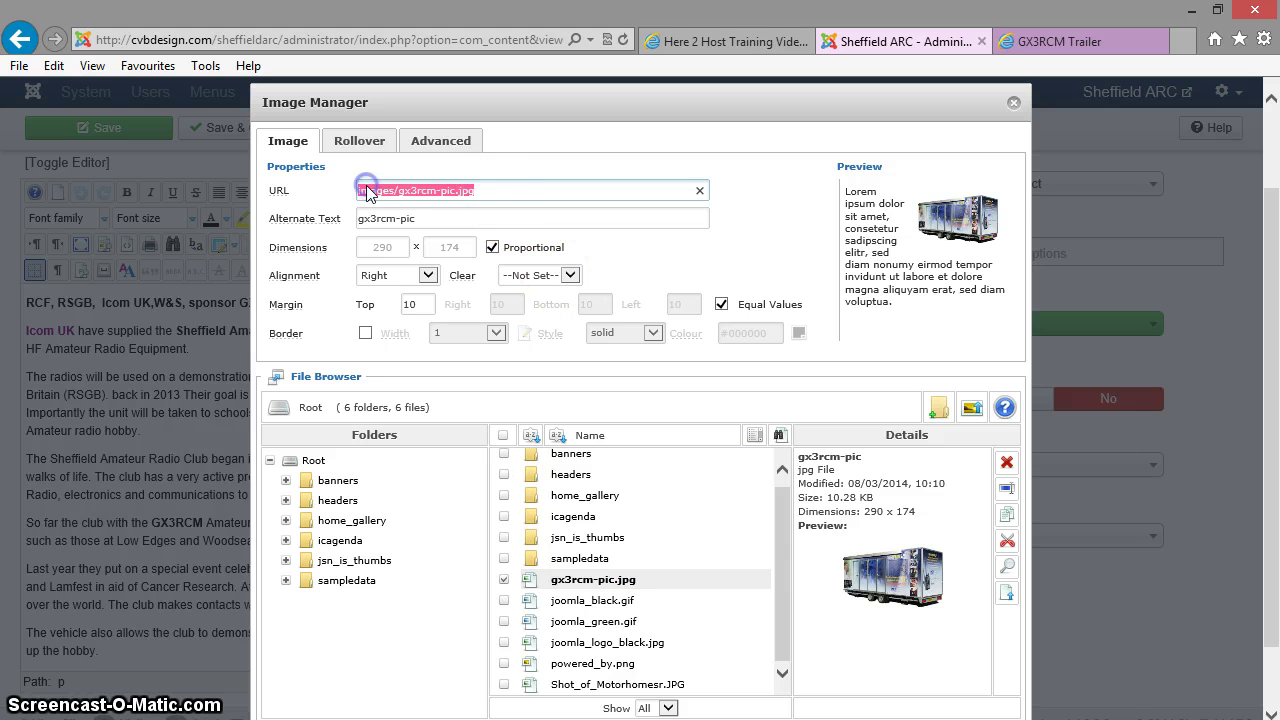
left_click(500, 191)
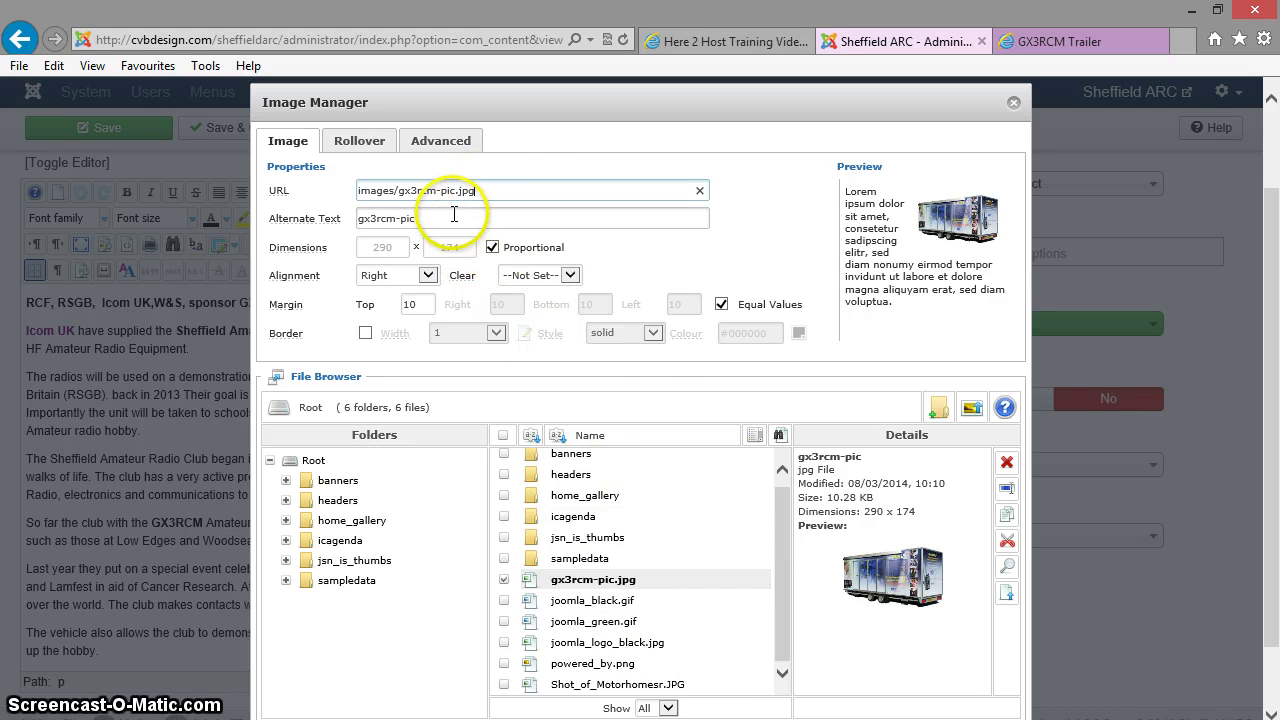
left_click_drag(425, 218, 407, 218)
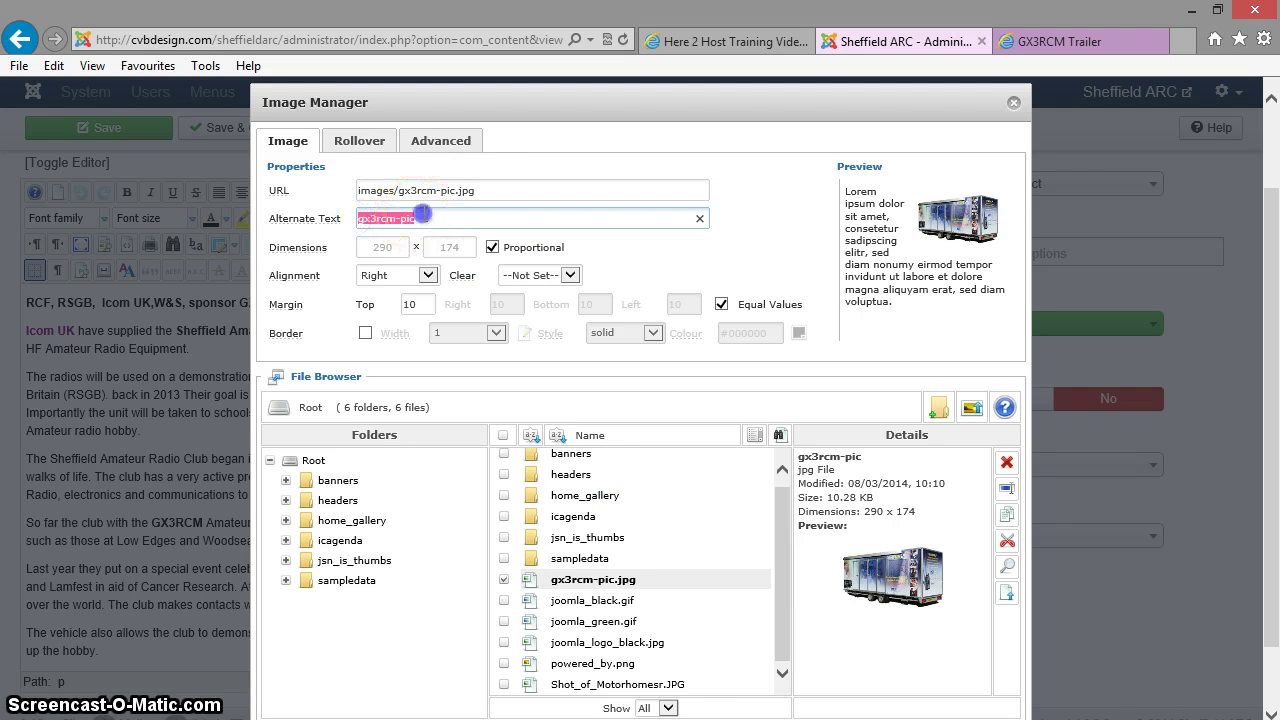
left_click(422, 218)
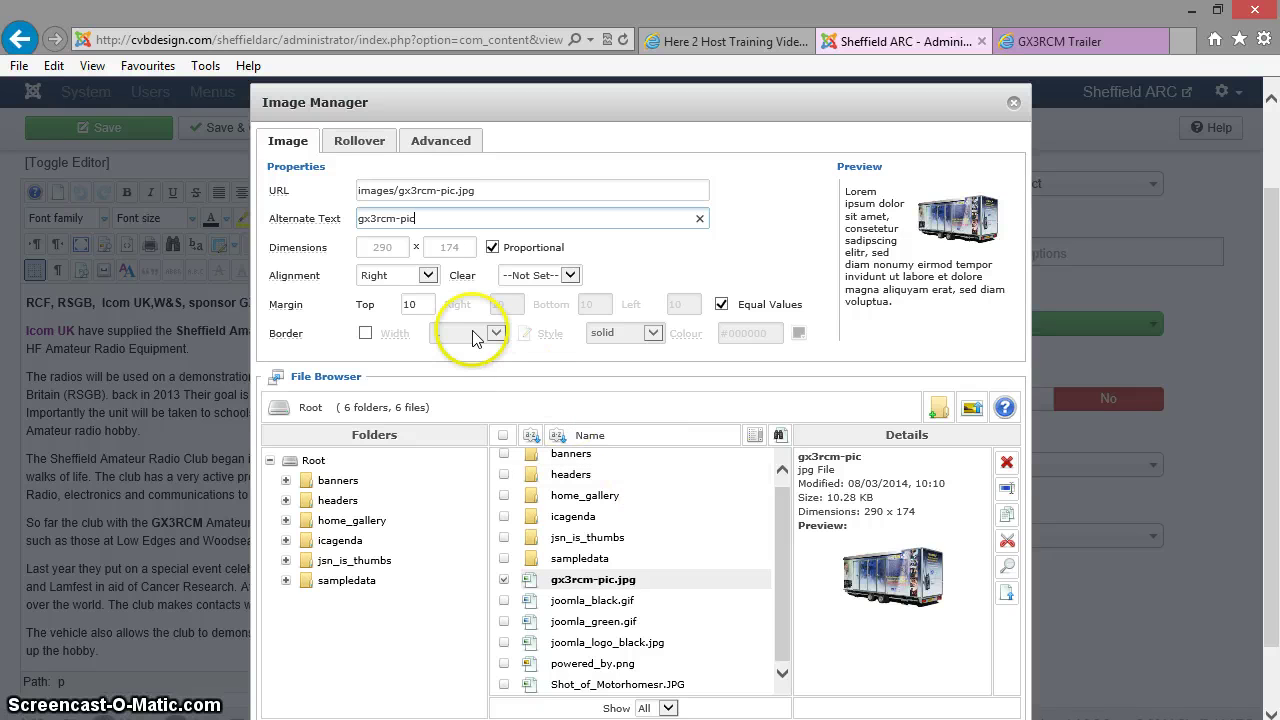
left_click(492, 248)
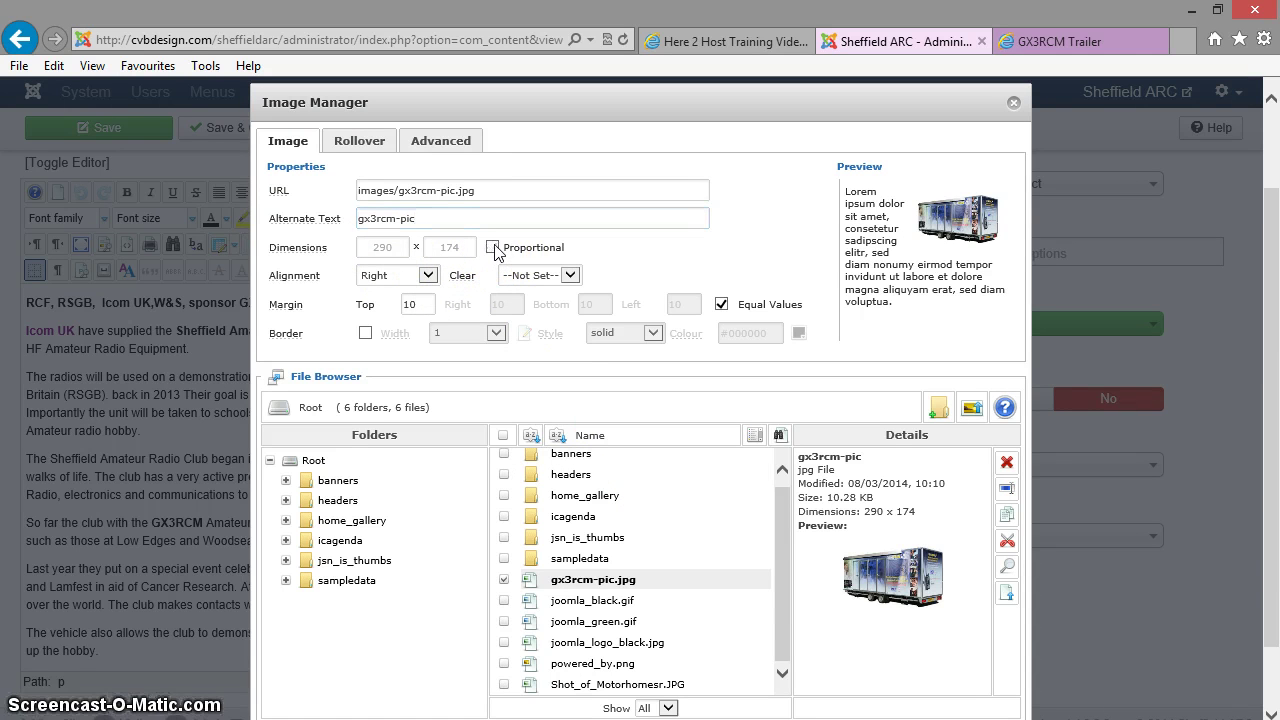
left_click(492, 248)
left_click(403, 247)
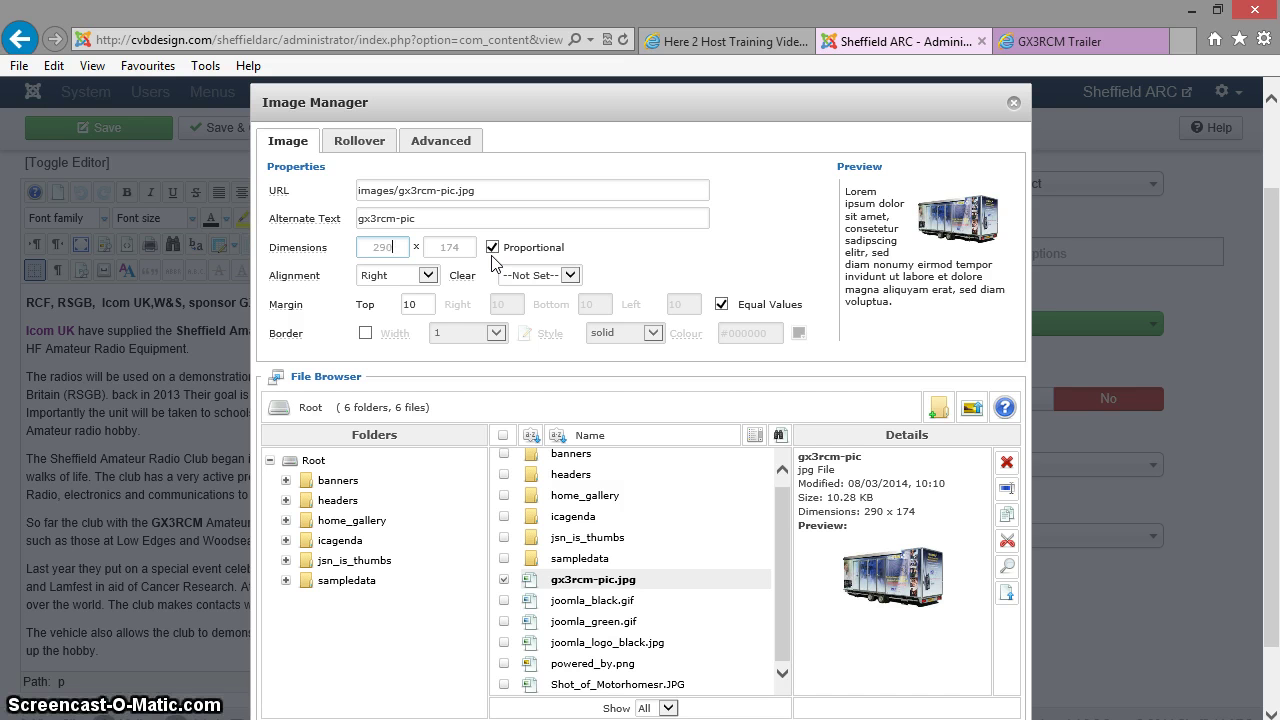
left_click(487, 314)
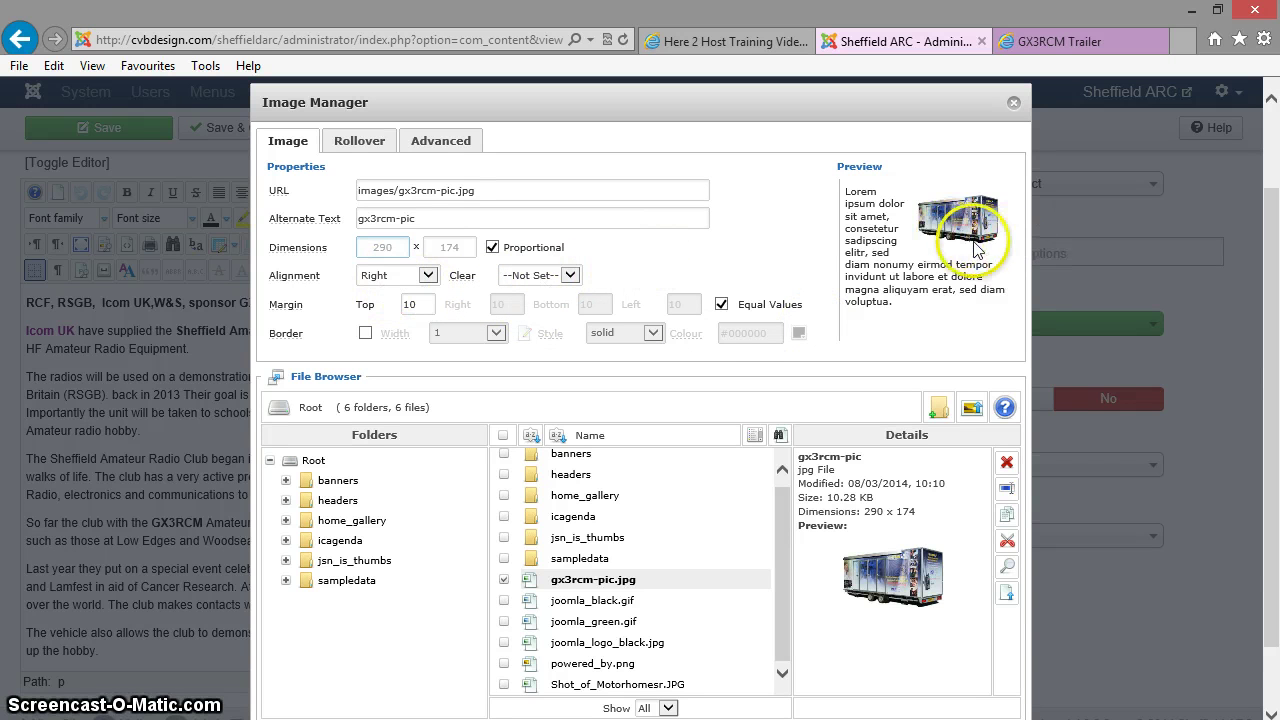
Step: Check the trailer picture on the published page, and set its alignment to Left after trying the Not Set option
left_click(1028, 40)
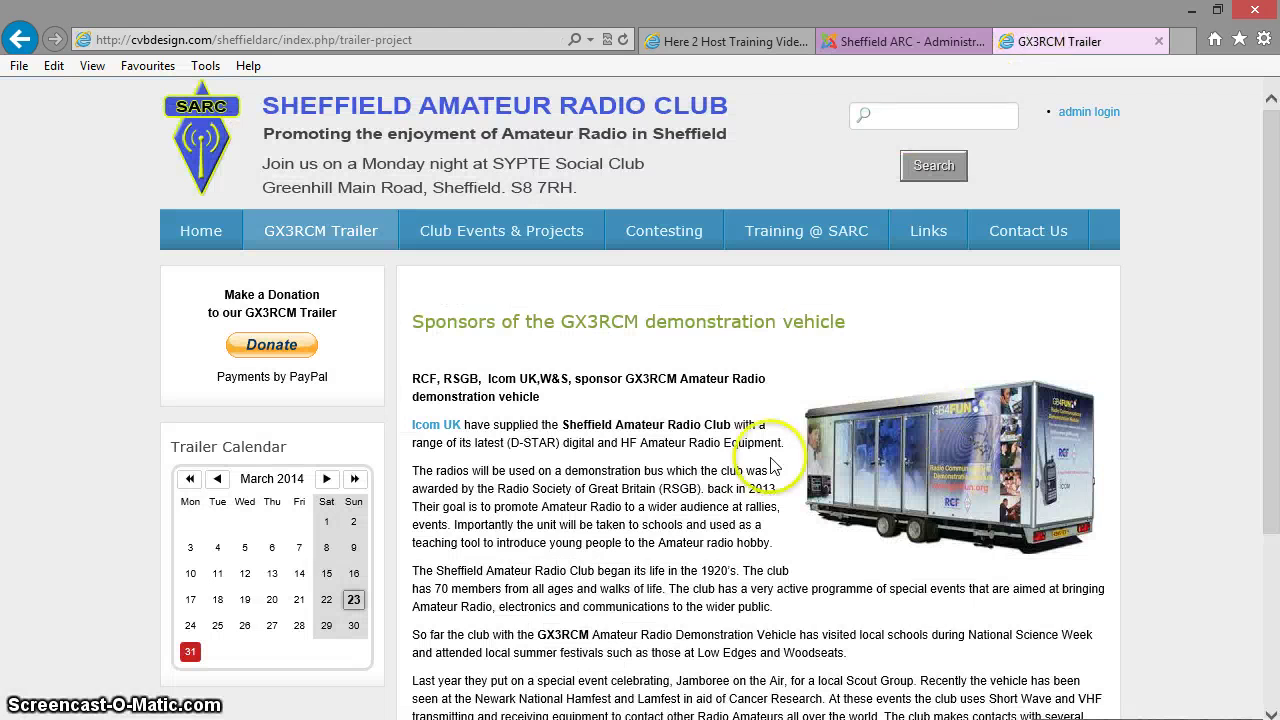
left_click(920, 44)
left_click(425, 277)
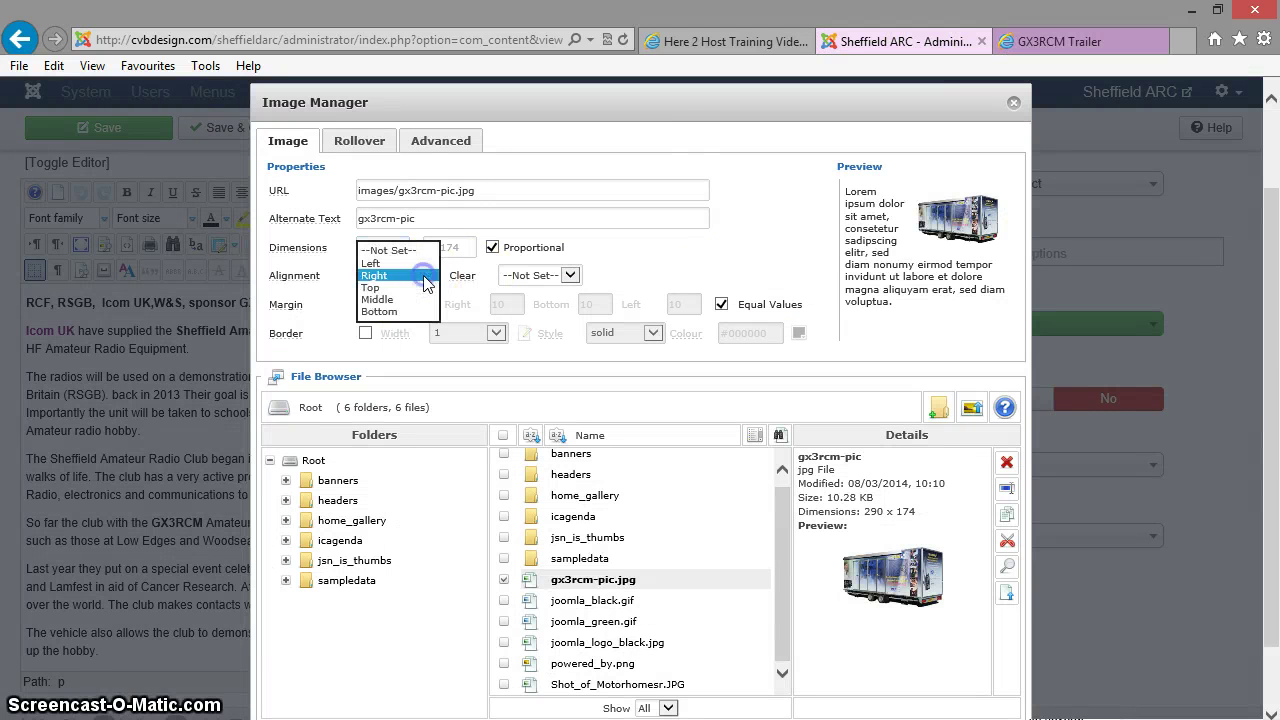
left_click(420, 251)
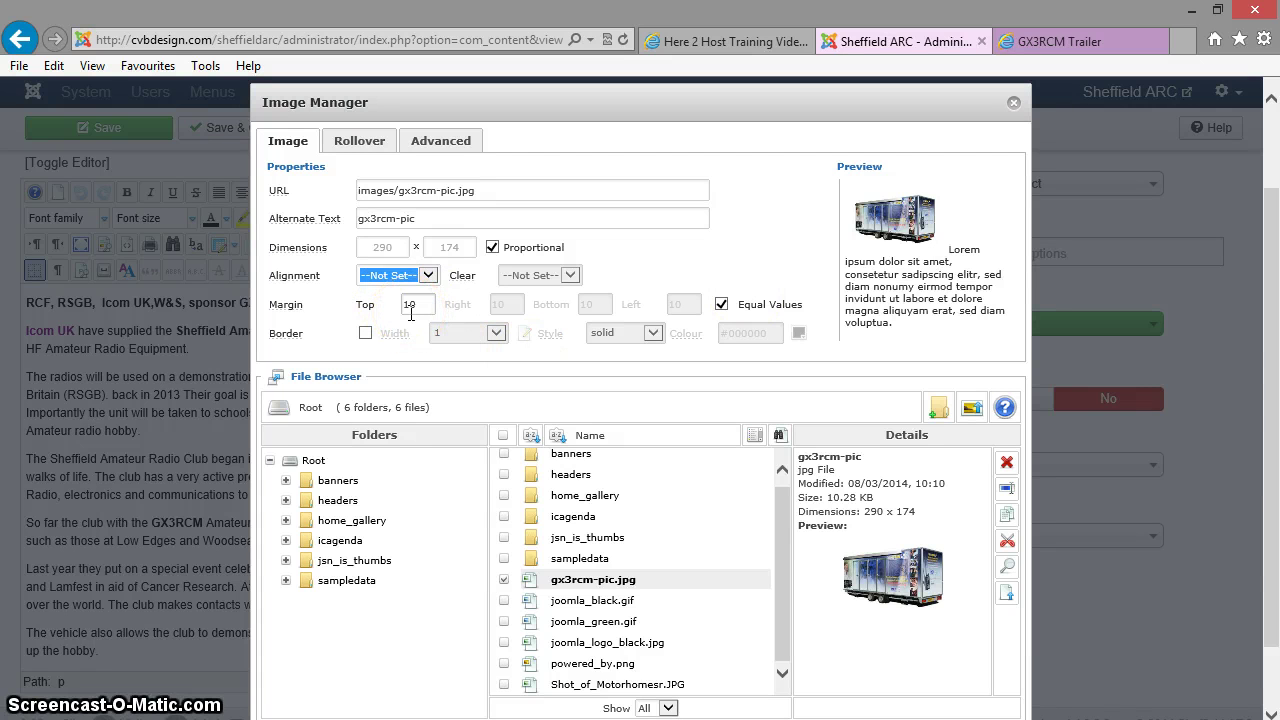
left_click(425, 275)
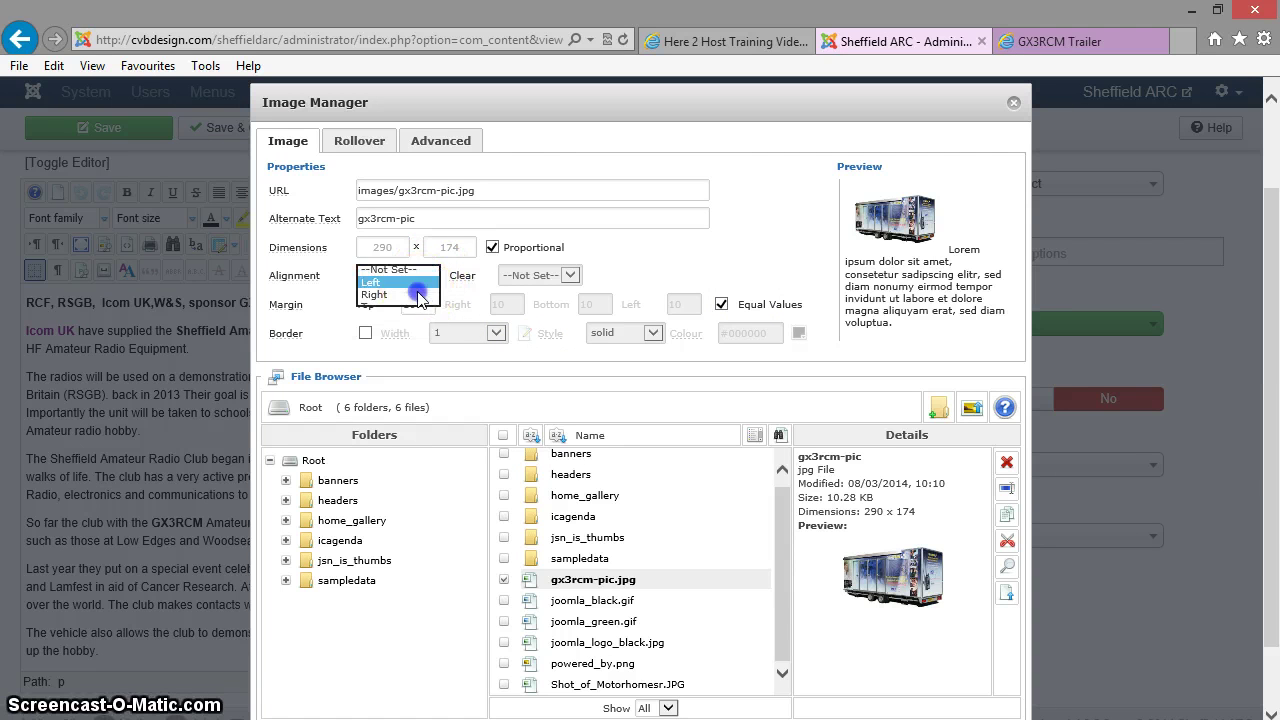
left_click(417, 289)
Step: Disable Equal Values for the picture's margins and set only the top margin to 20
left_click(427, 304)
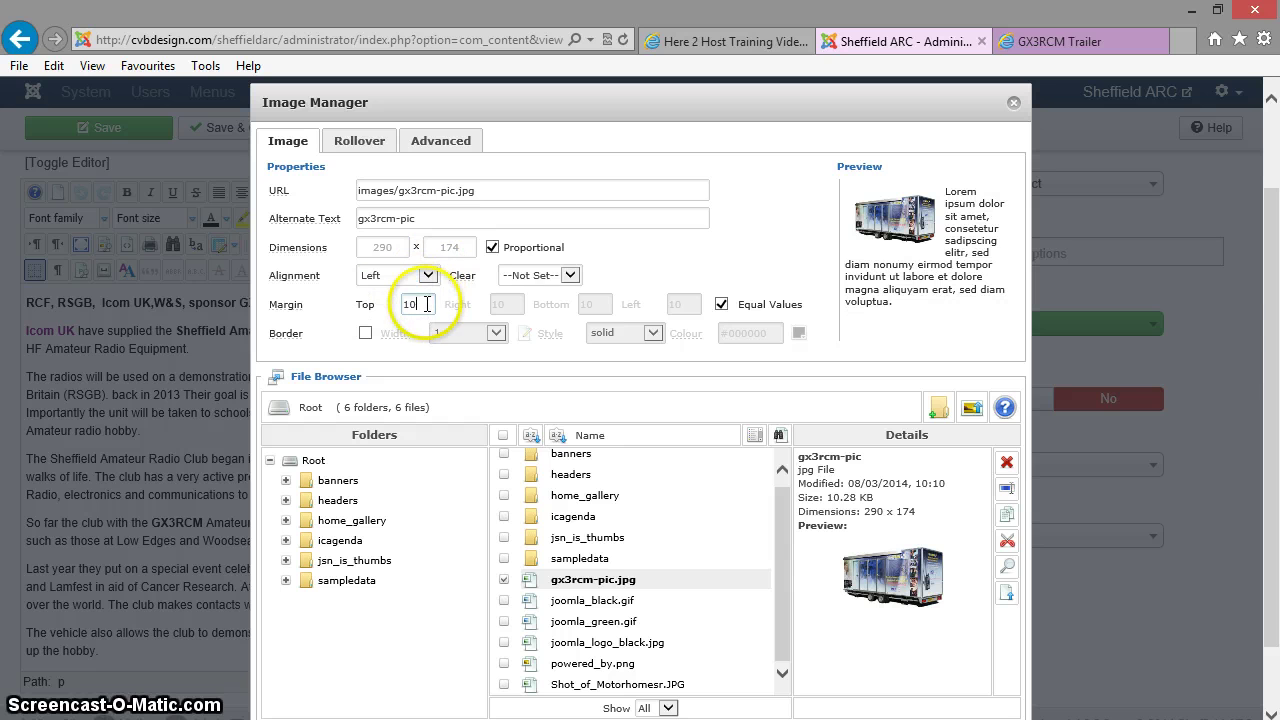
left_click(721, 305)
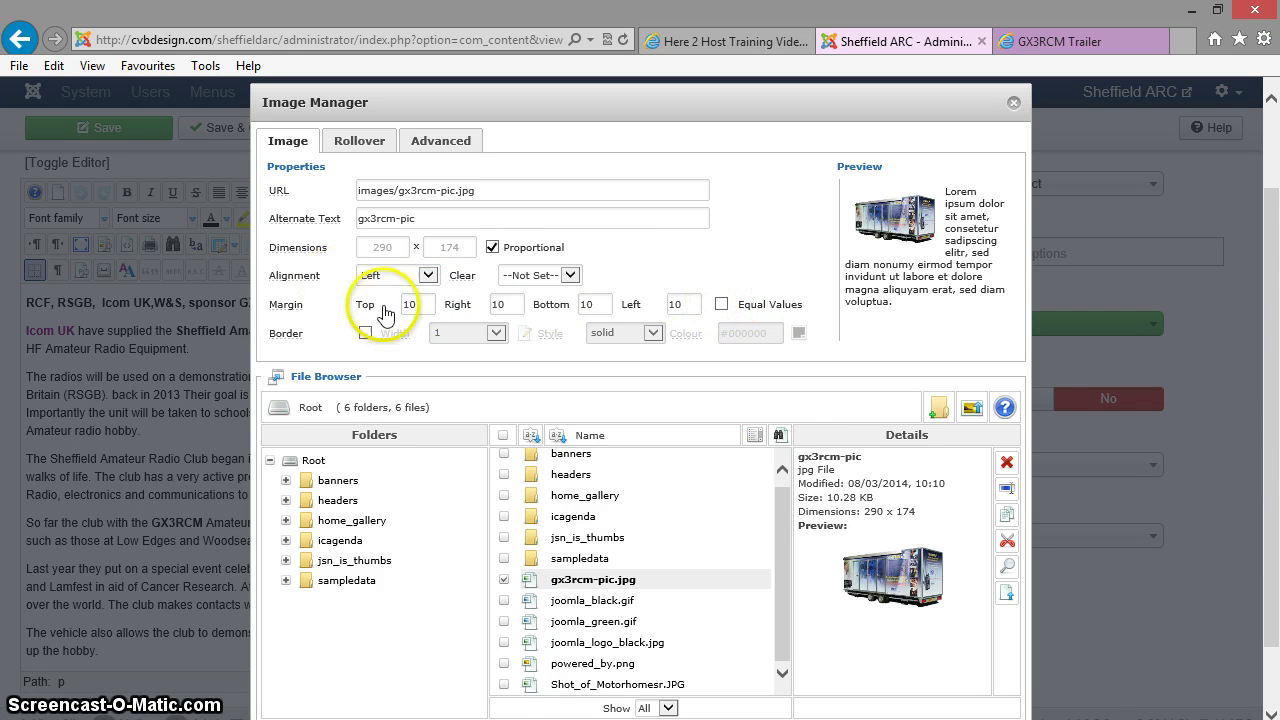
left_click_drag(430, 311, 394, 304)
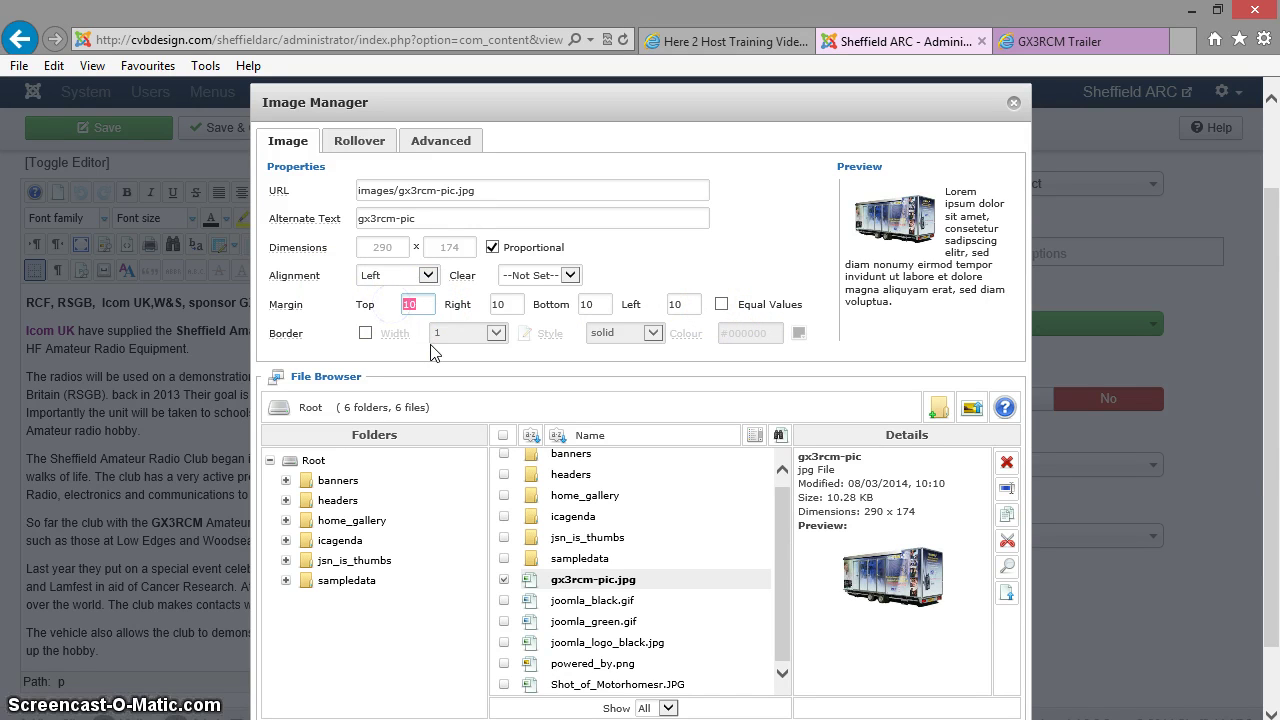
type("20")
key("Tab")
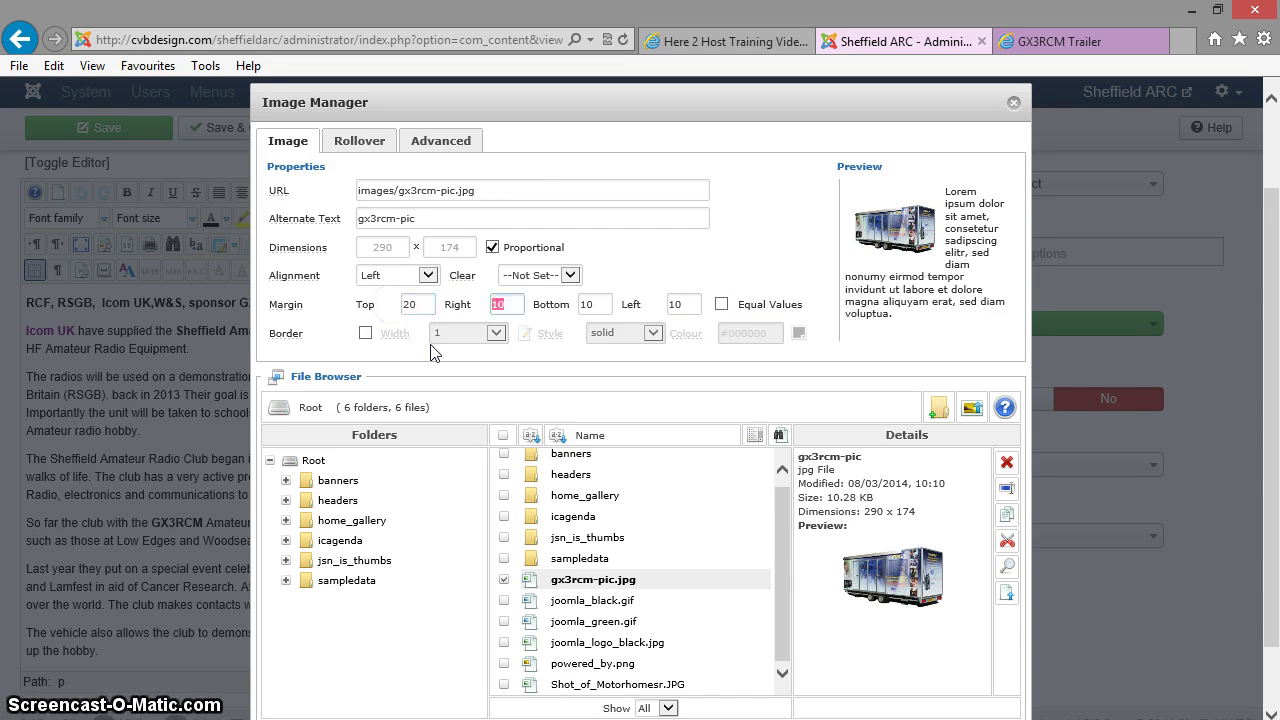
Step: Re-enable Equal Values and set the picture's margin to 10 on all sides
left_click(721, 304)
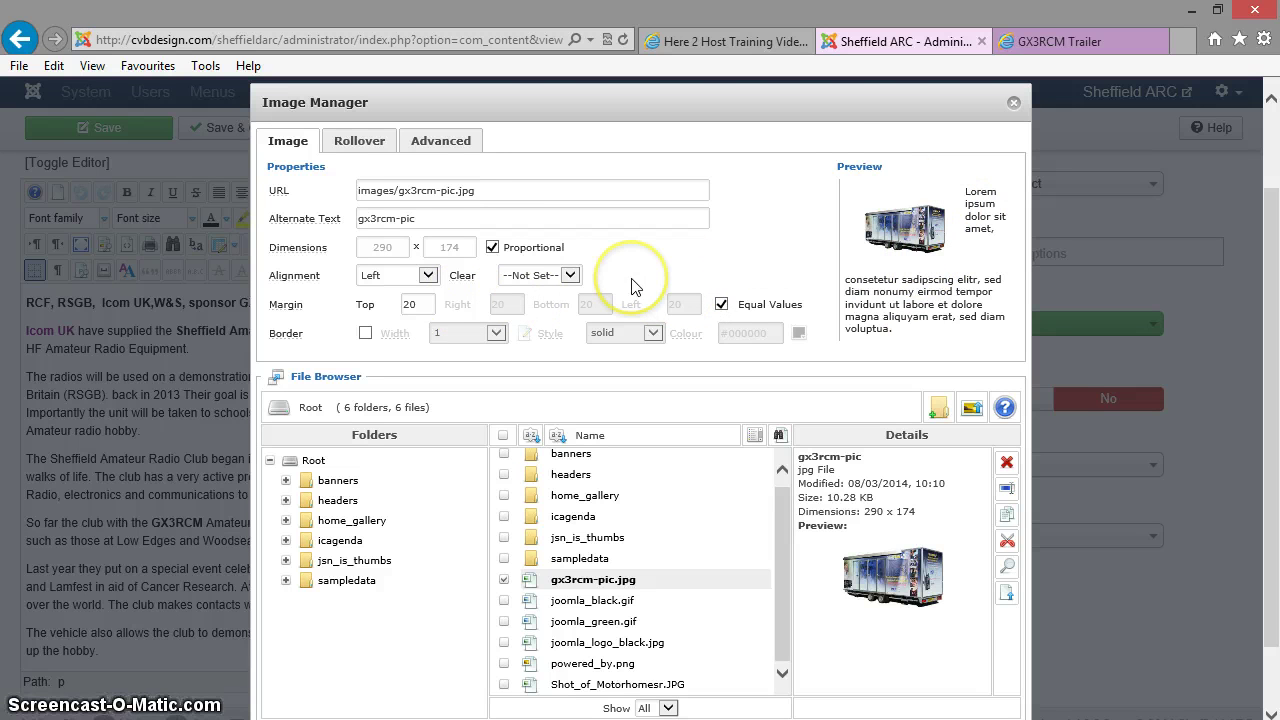
double_click(408, 304)
type("10")
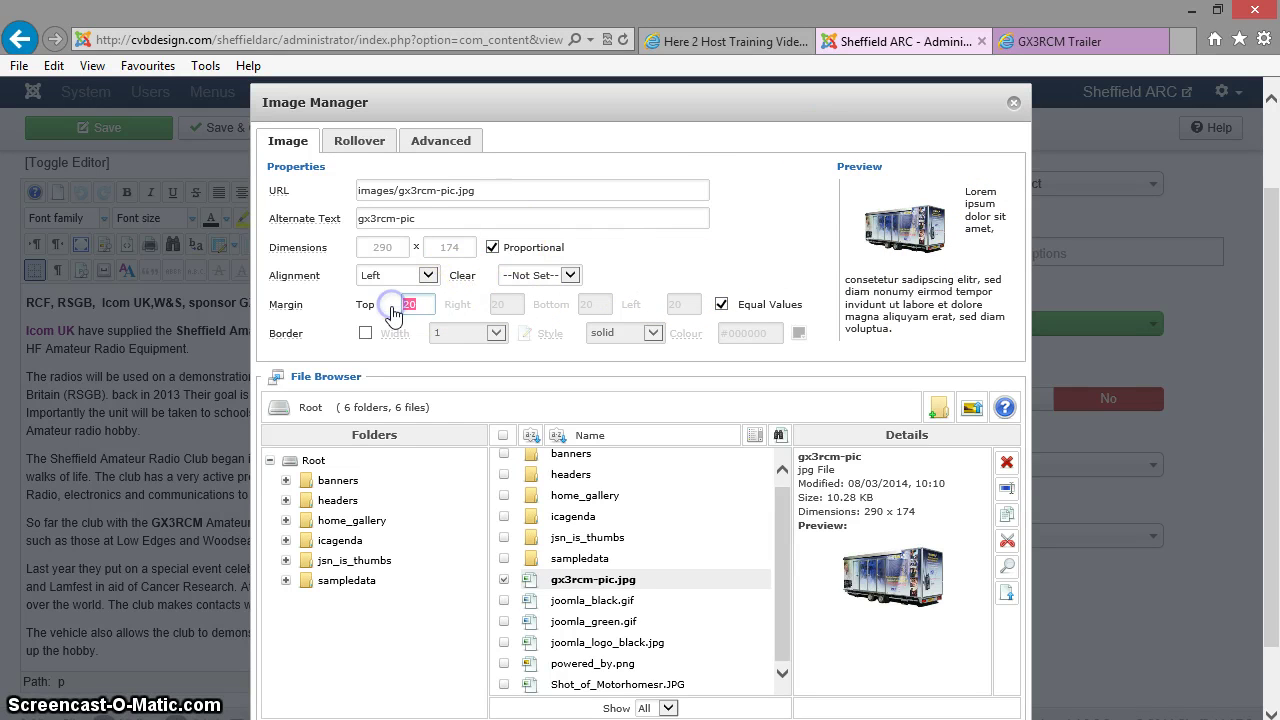
key("Tab")
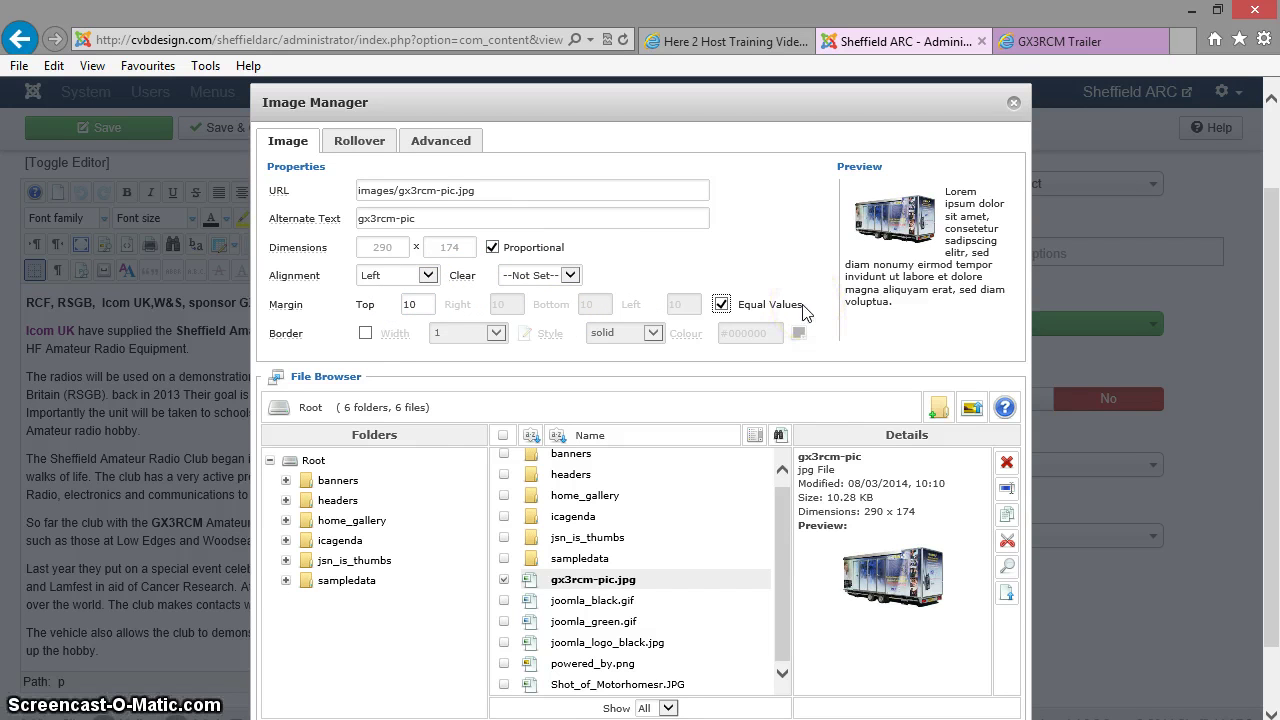
Step: Try a border of width 4 on the picture in dotted and solid styles, and disable the border again
left_click(365, 333)
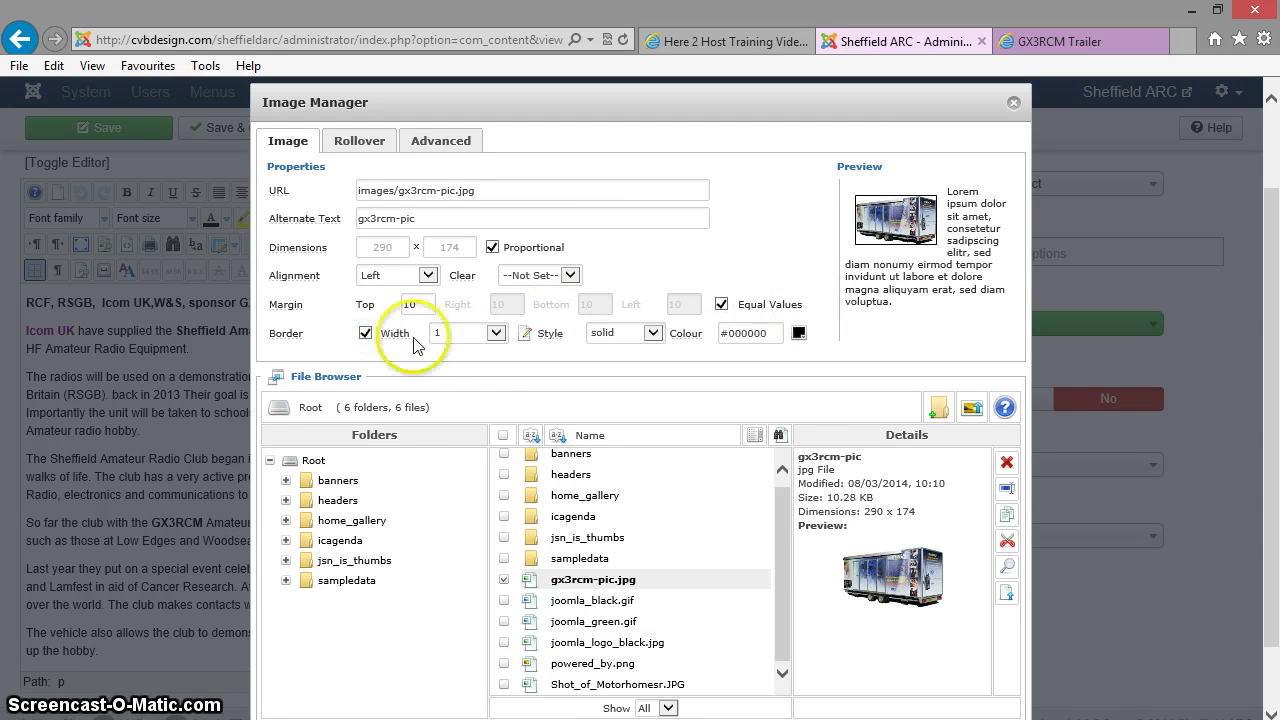
left_click(488, 335)
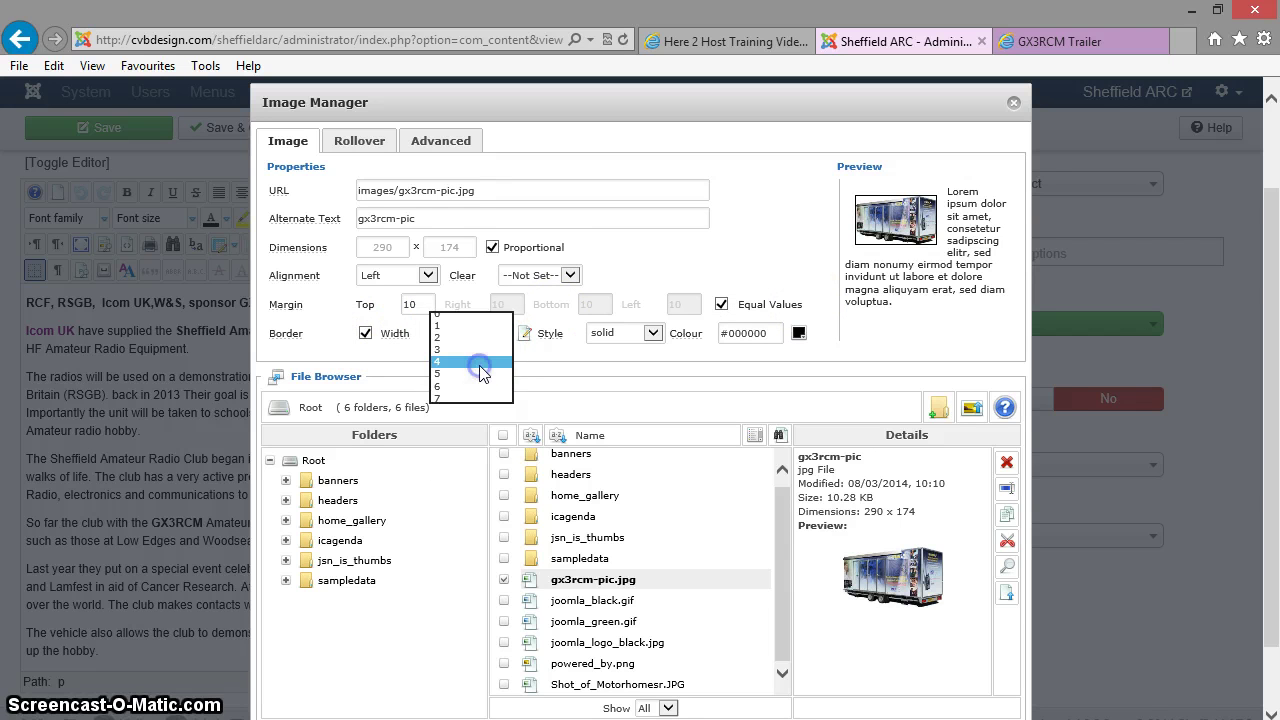
left_click(480, 364)
left_click(651, 334)
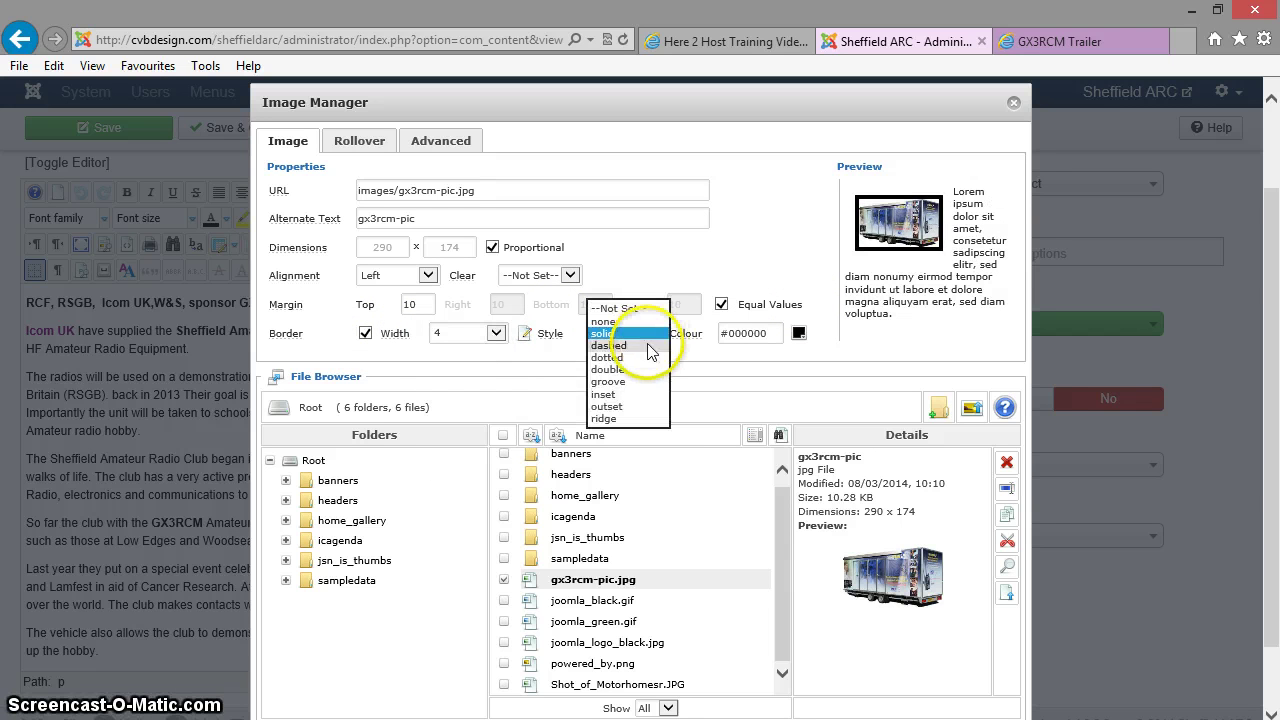
left_click(650, 358)
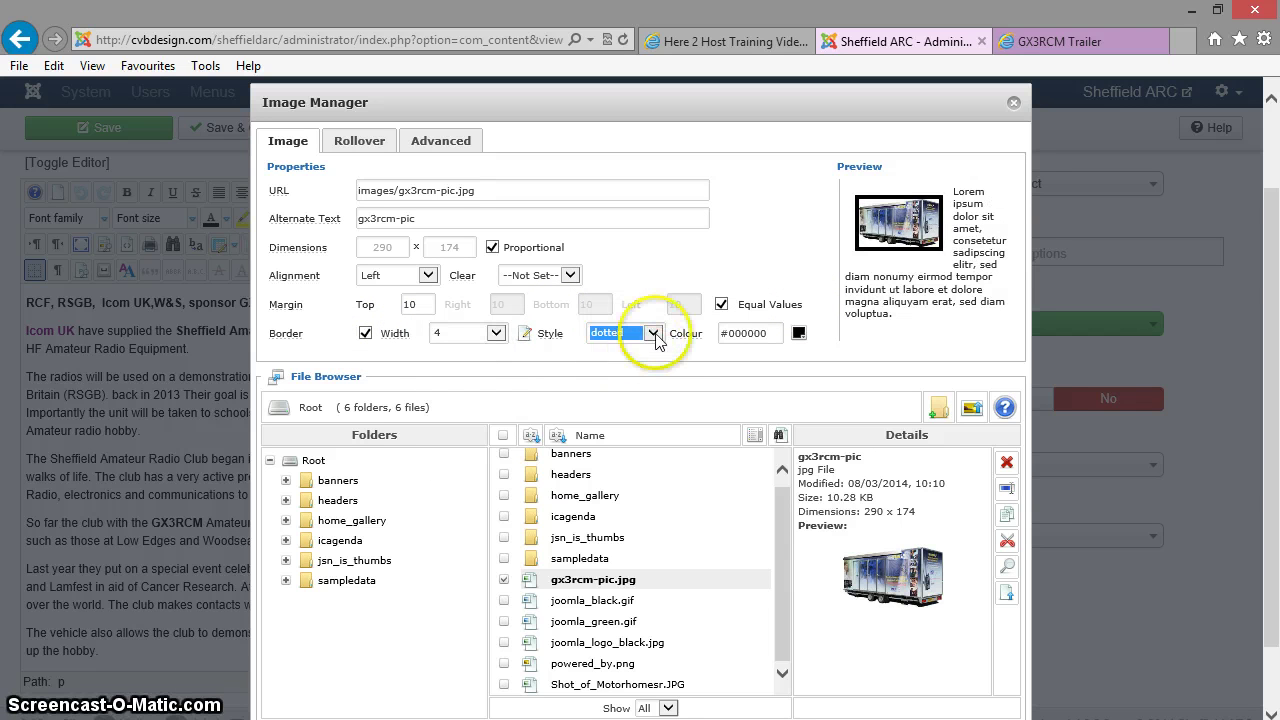
left_click(653, 335)
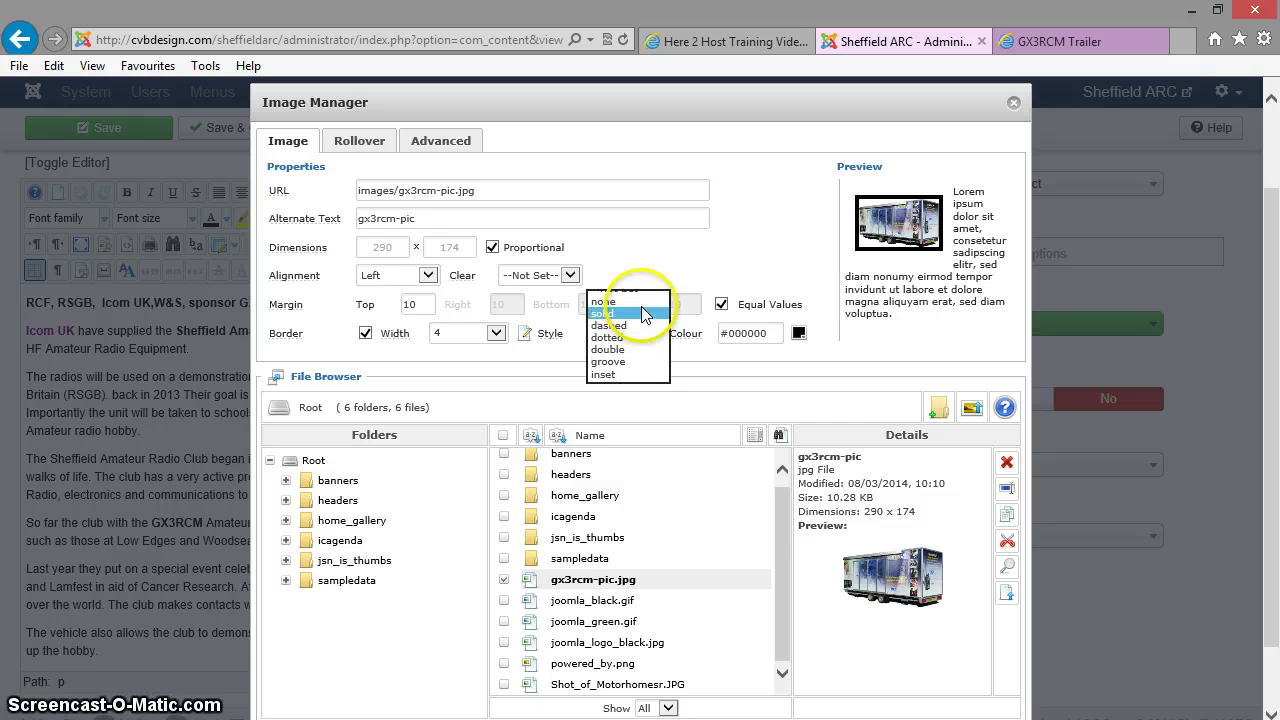
left_click(643, 314)
left_click(365, 334)
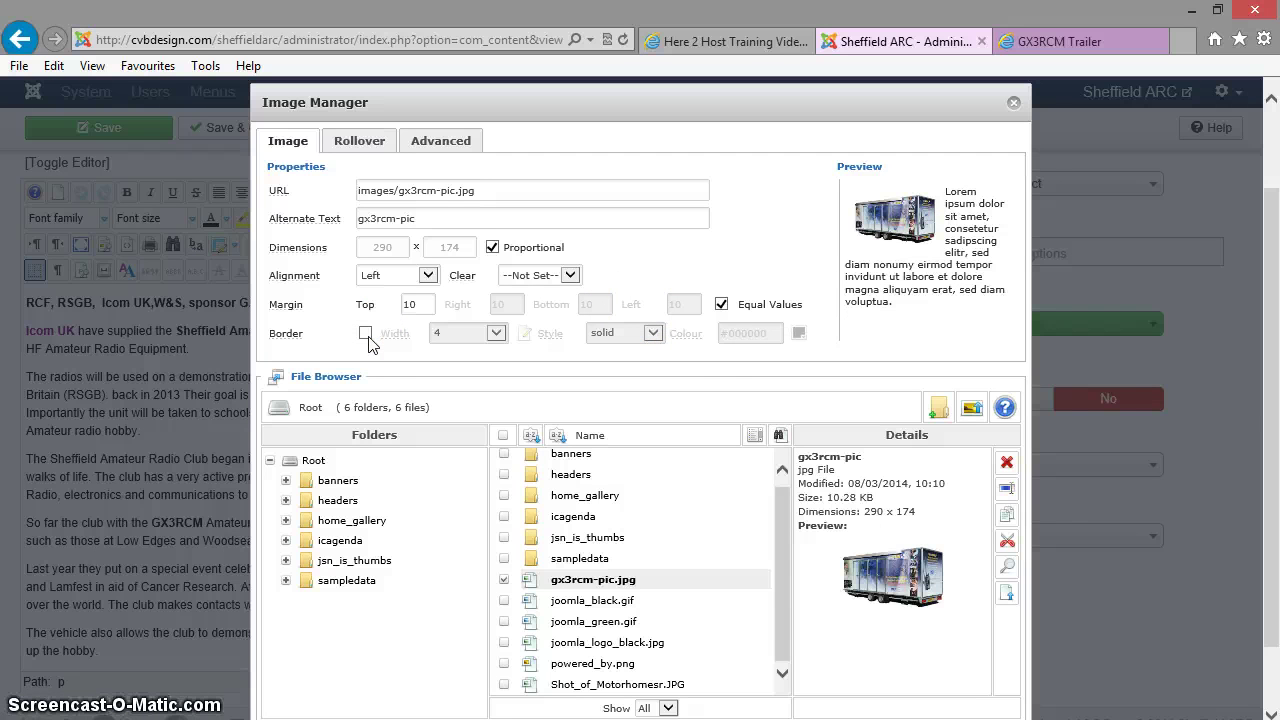
left_click(714, 337)
Step: Update the picture in the article with the Left alignment and save the article
left_click(1203, 265)
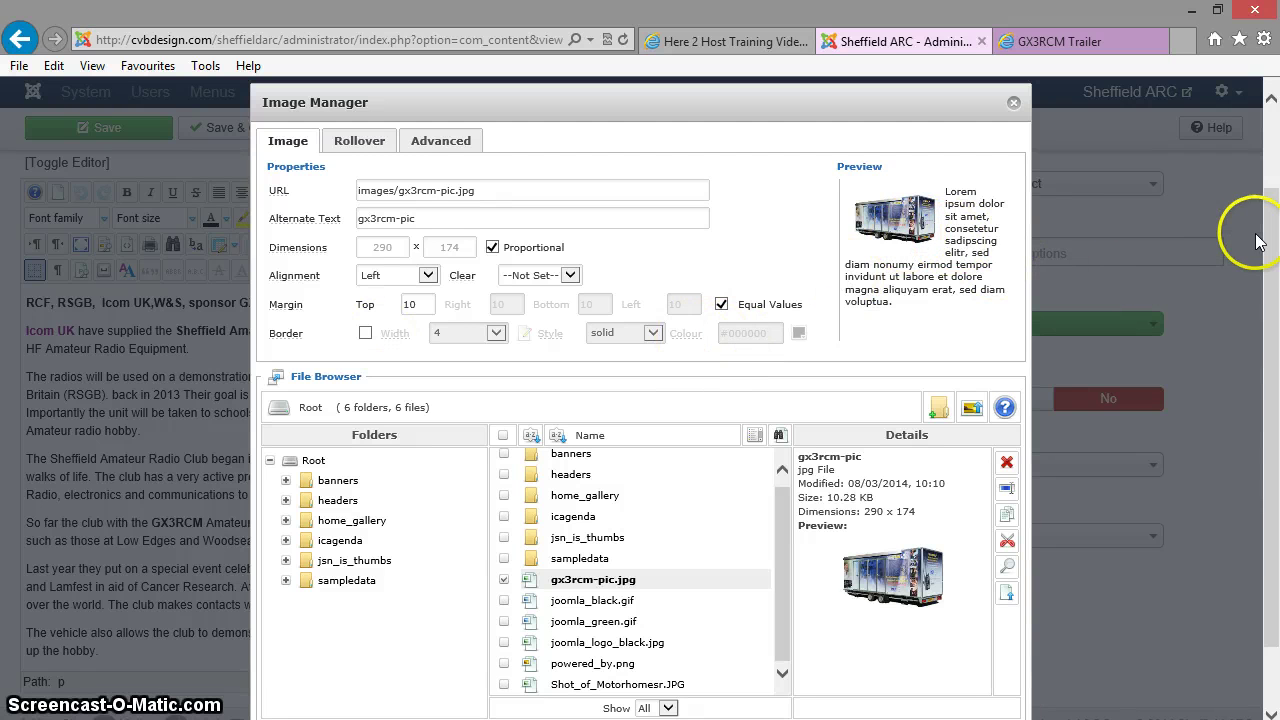
scroll(1257, 243, "down", 1)
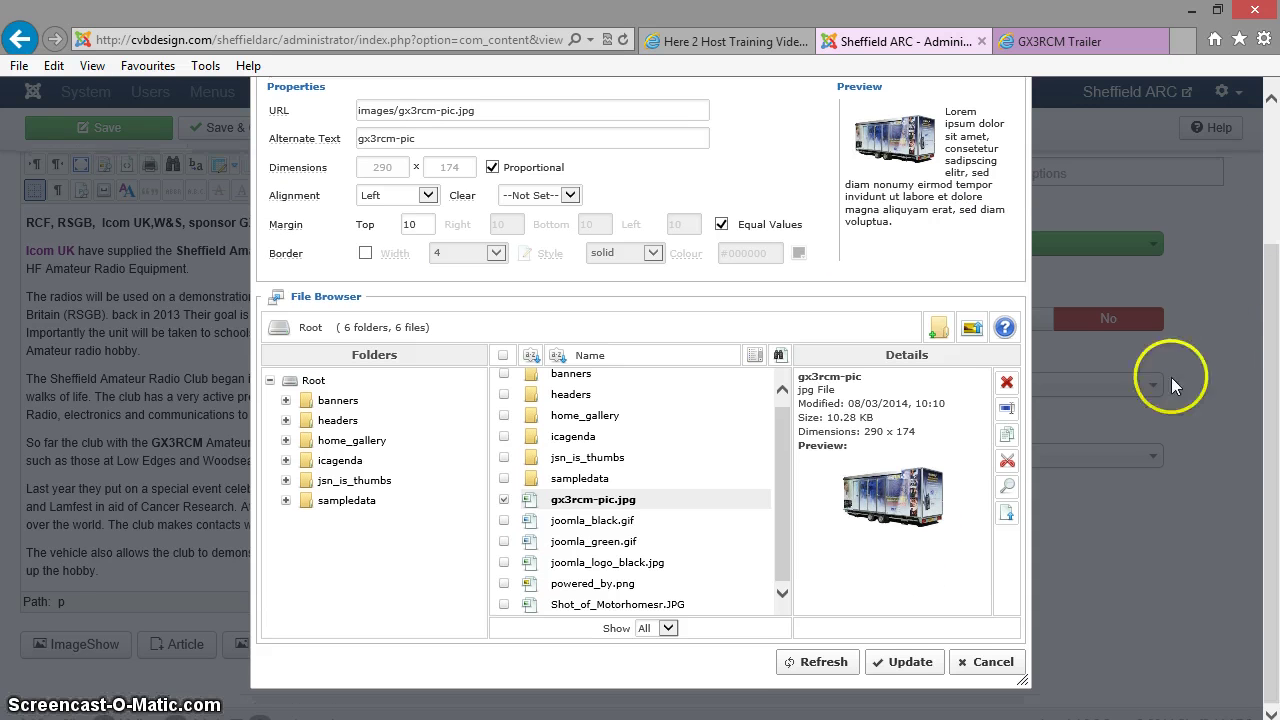
left_click(905, 662)
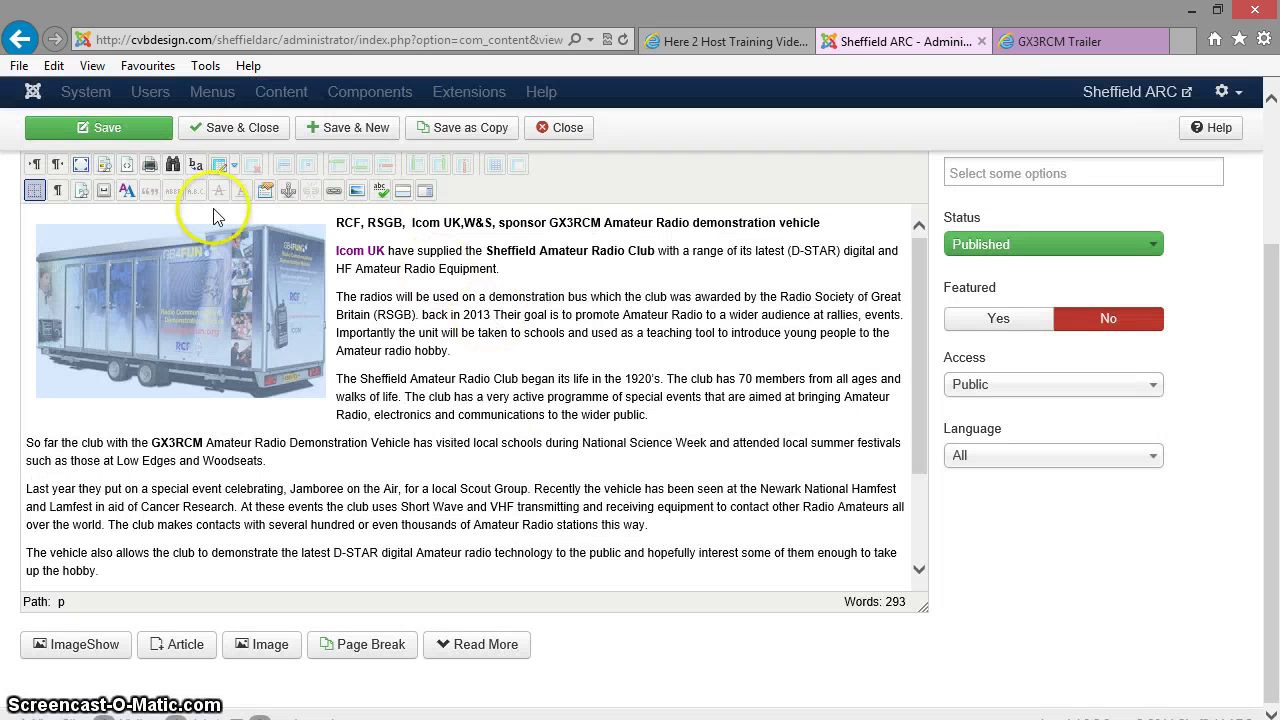
left_click(92, 130)
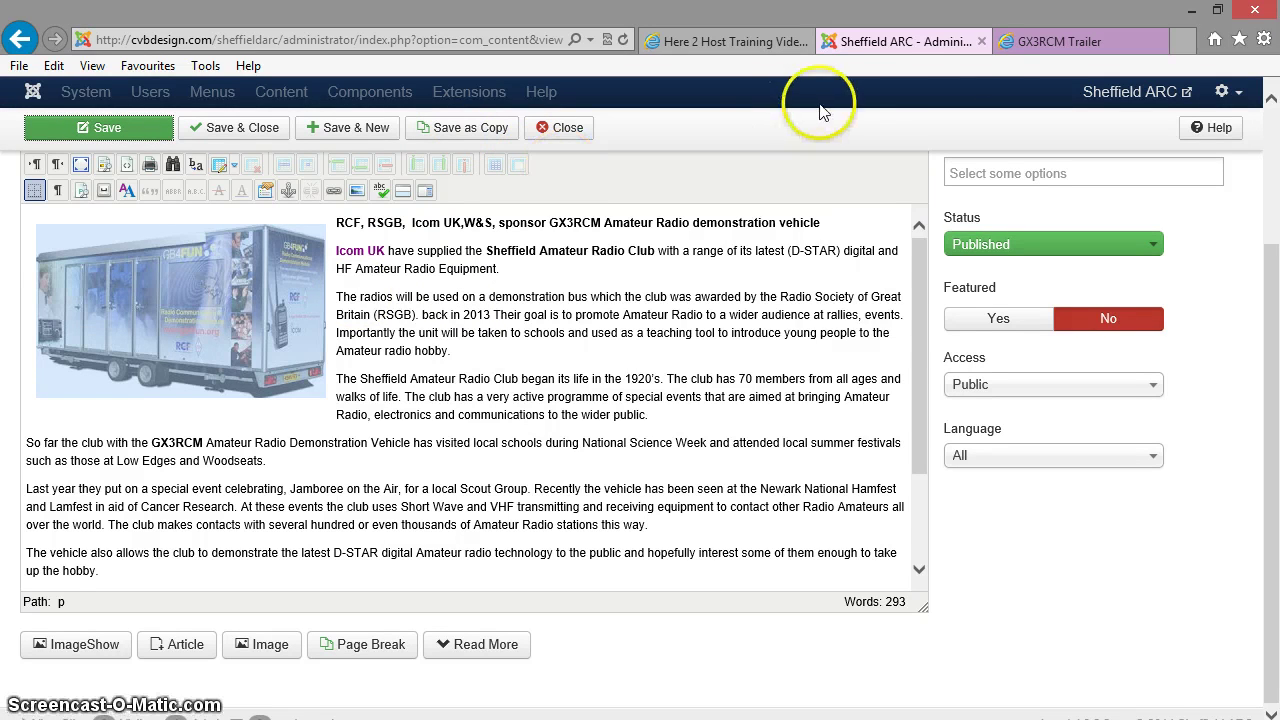
Step: Reload the published GX3RCM Trailer page and check the picture's new placement
left_click(1037, 50)
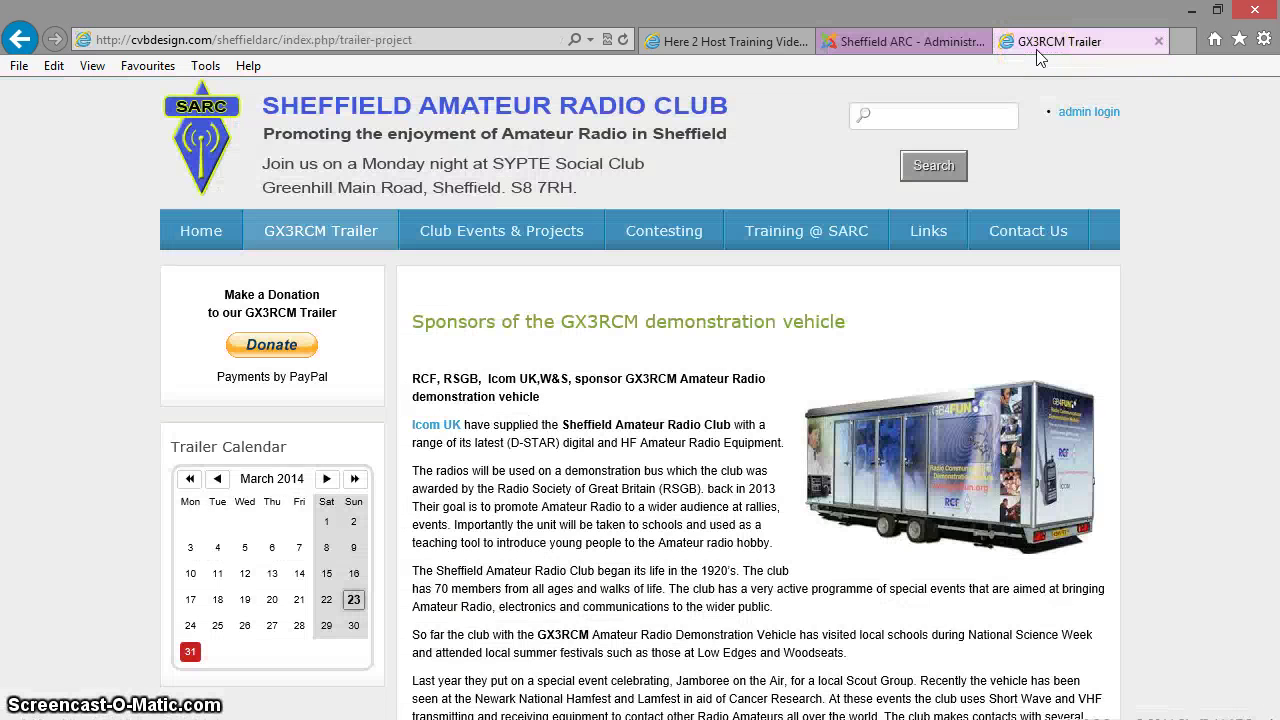
key("F5")
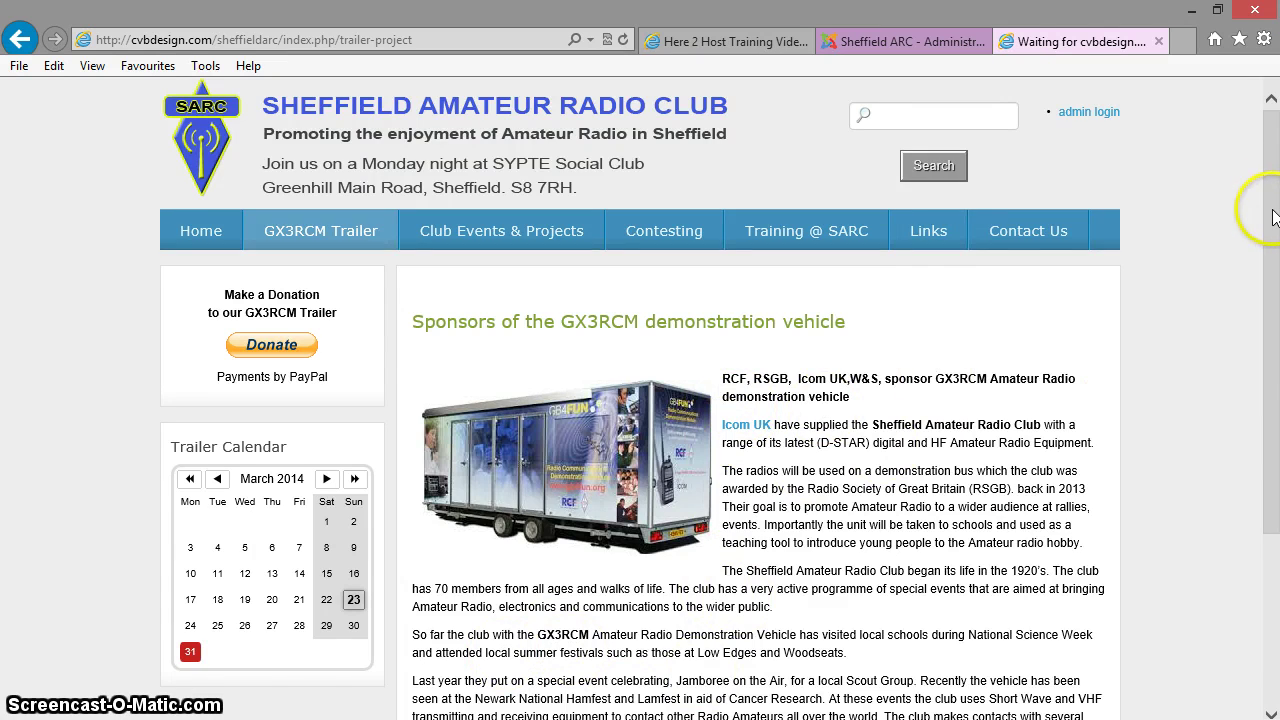
left_click_drag(1273, 237, 1063, 114)
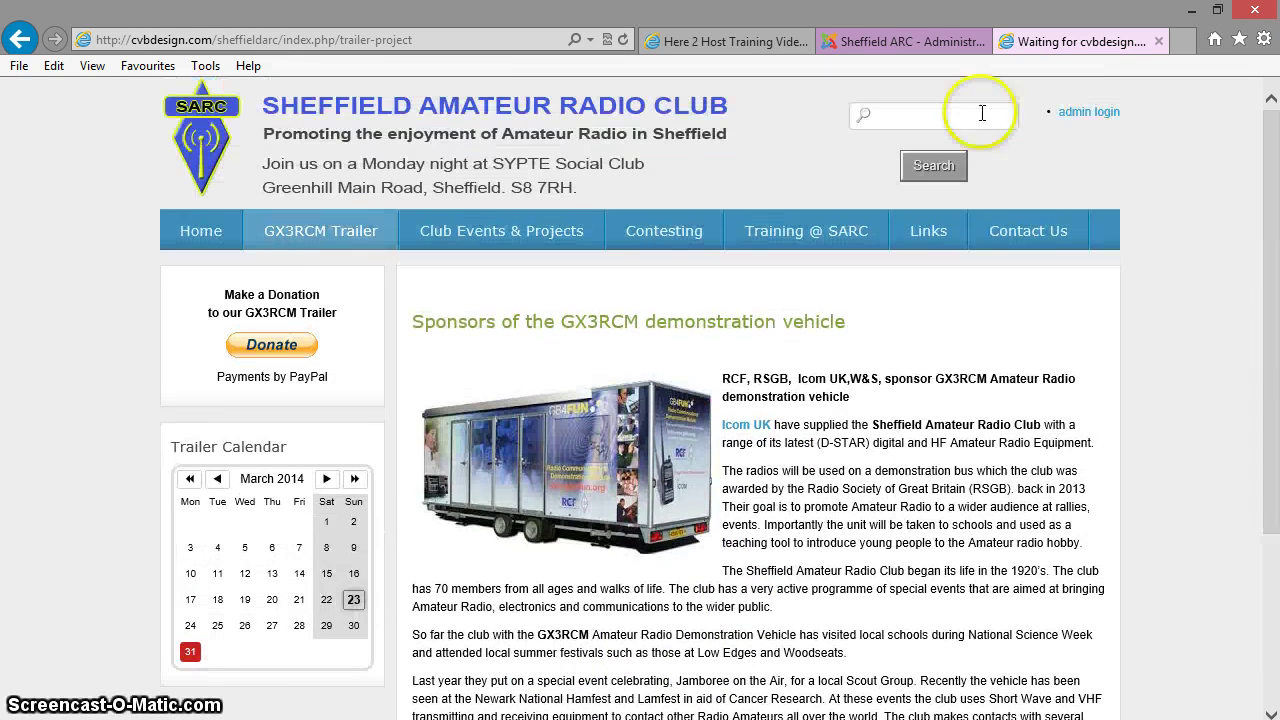
Step: Reopen the trailer picture's settings from the article editor, set its alignment to Right and update the picture
left_click(838, 44)
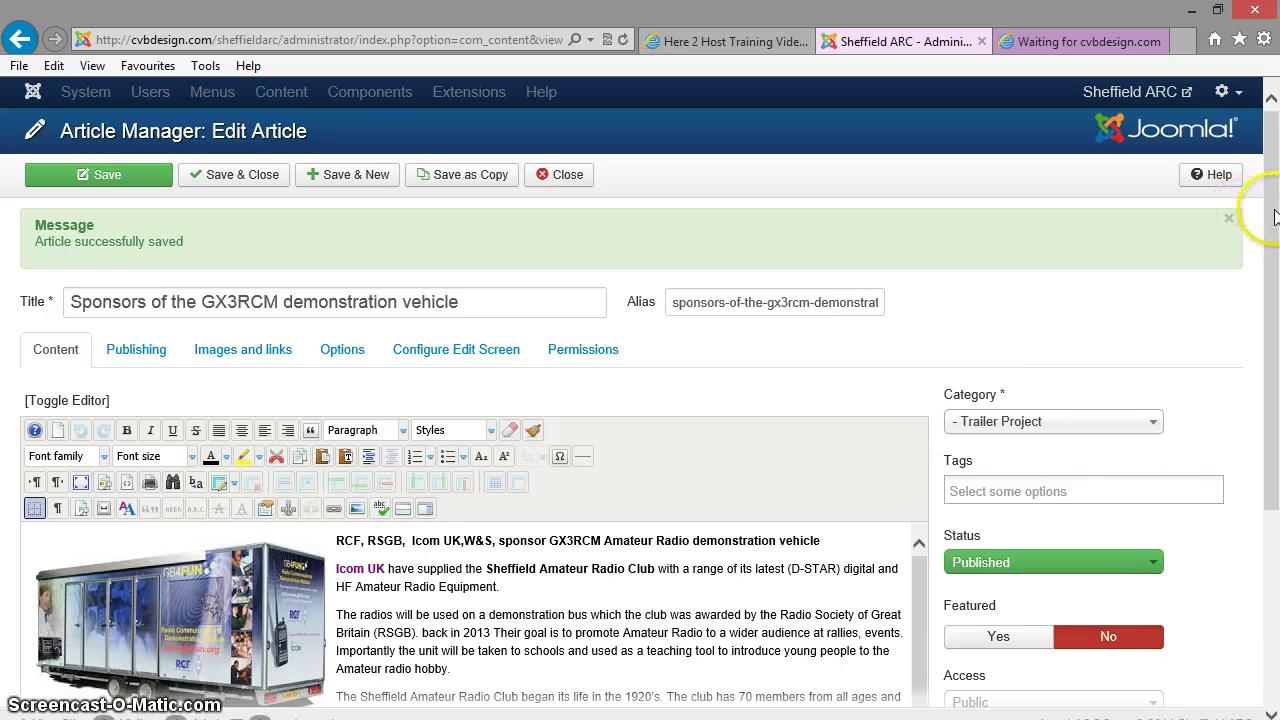
left_click_drag(1267, 214, 1267, 323)
left_click(238, 432)
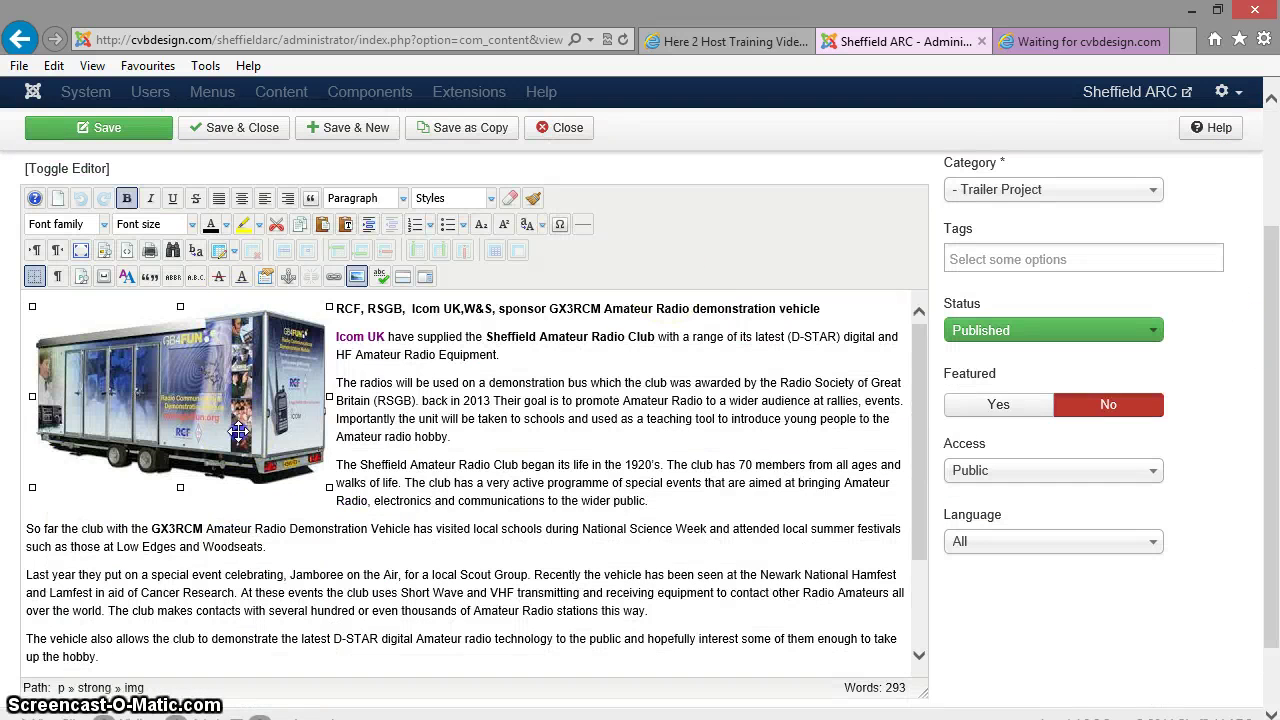
left_click(357, 278)
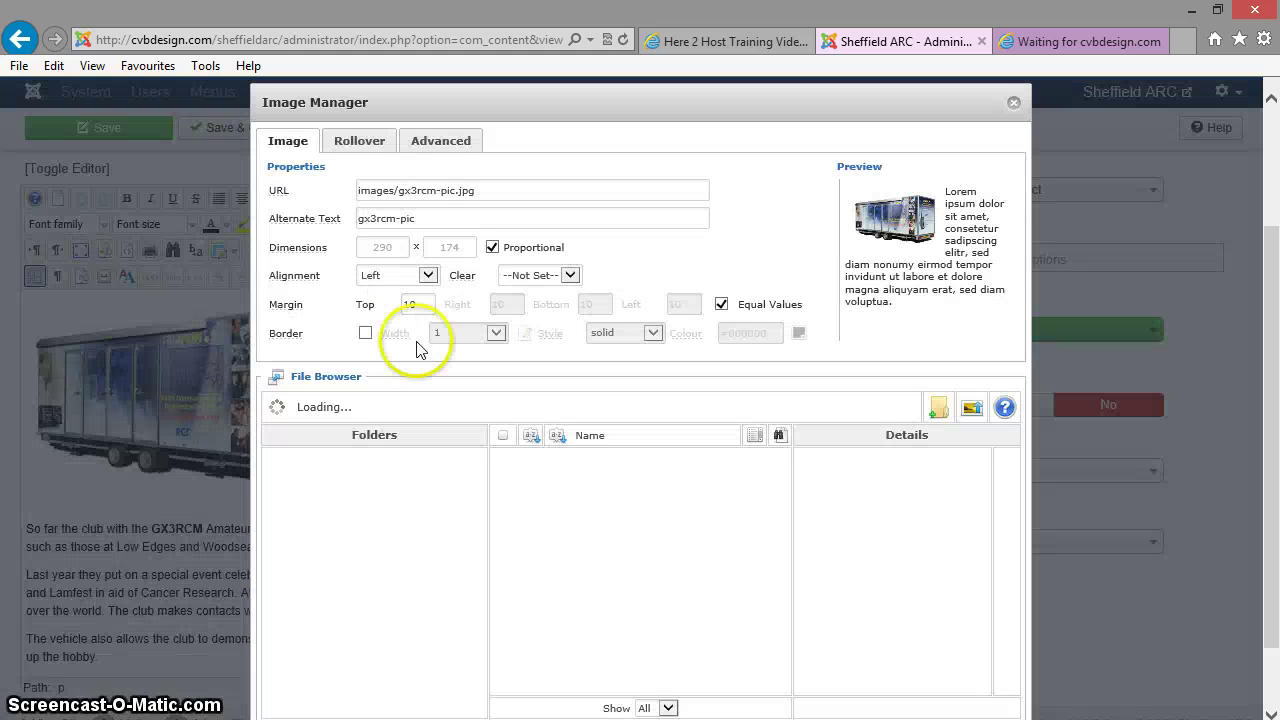
left_click(423, 276)
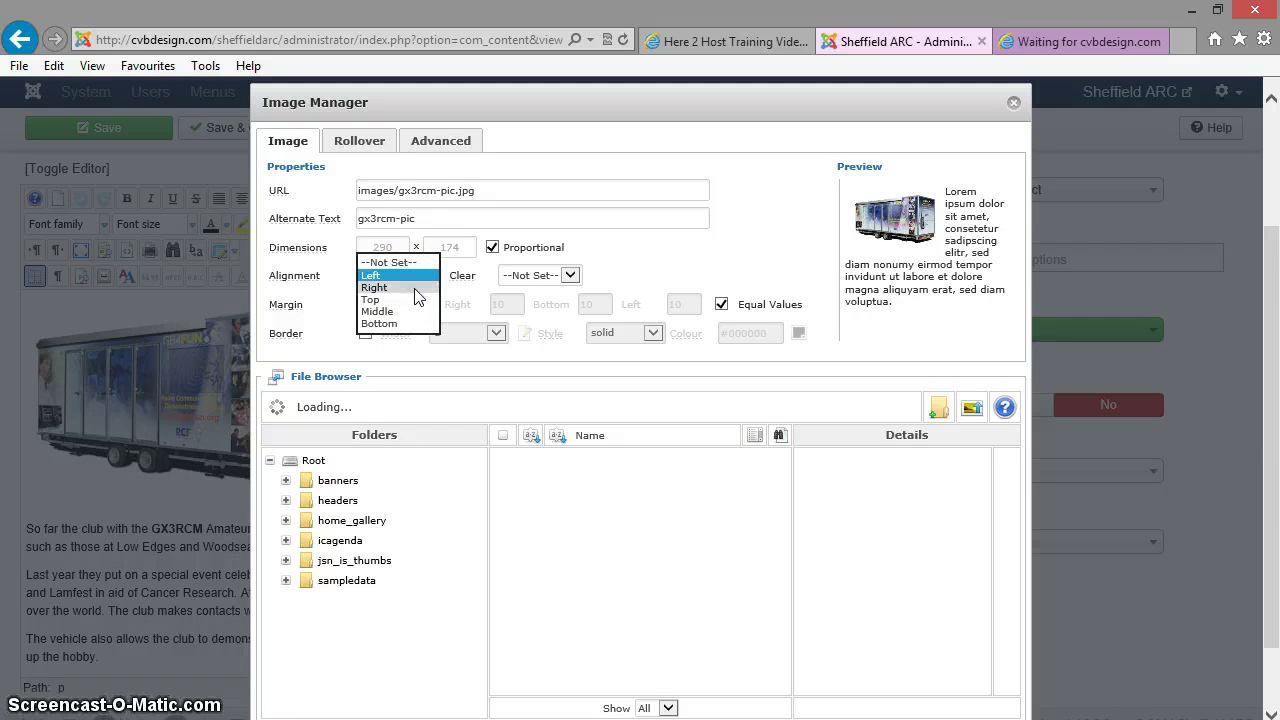
left_click(416, 287)
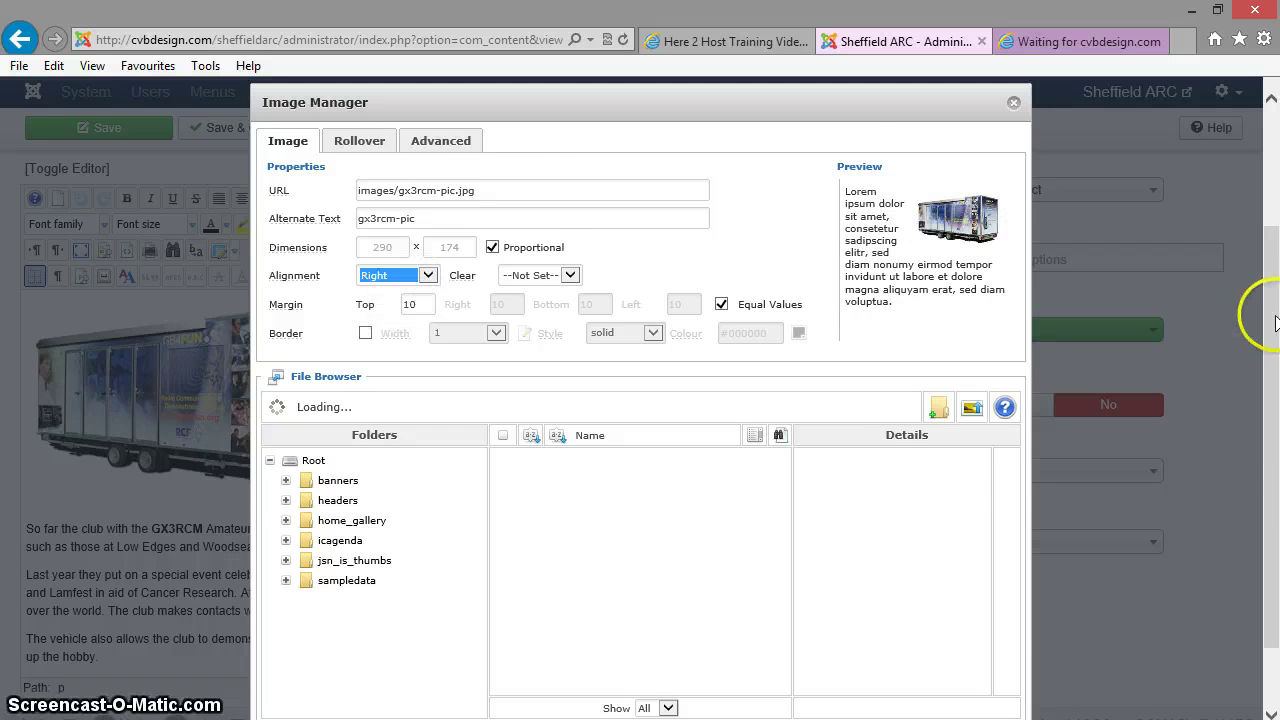
left_click_drag(1262, 309, 1262, 434)
left_click(886, 660)
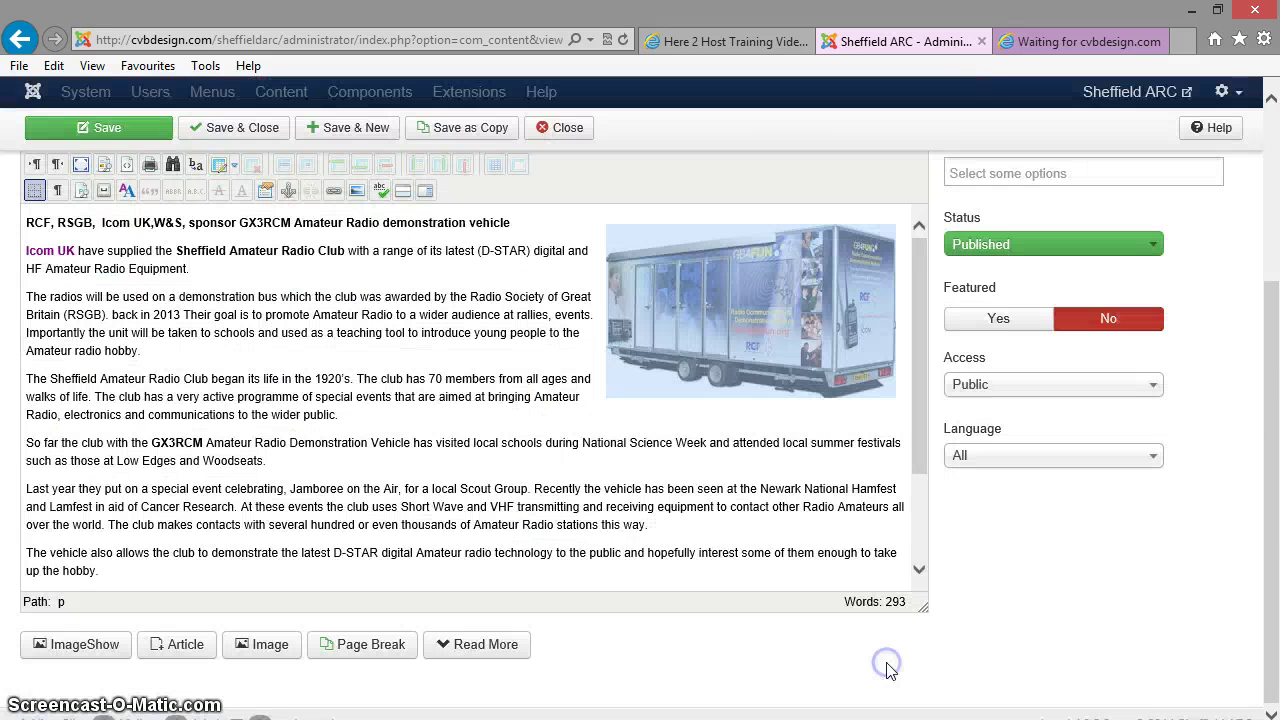
Step: Save the article with the right-aligned trailer picture
left_click(113, 139)
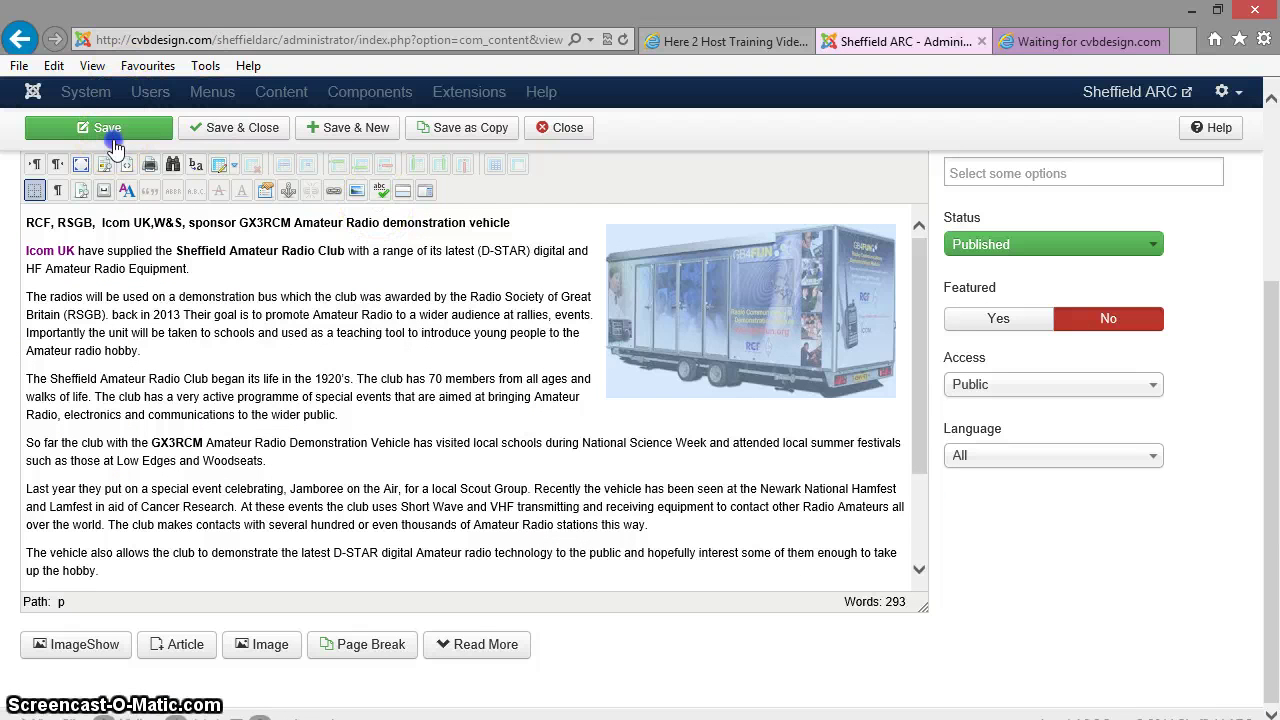
left_click(113, 135)
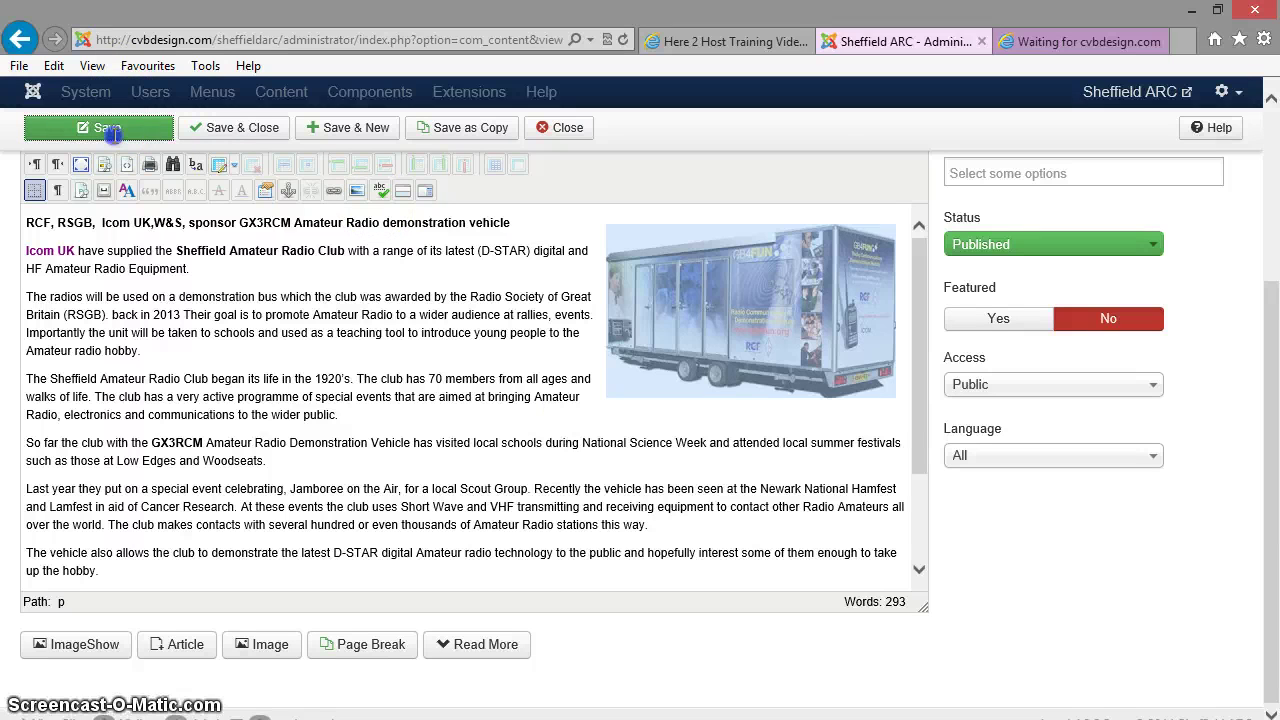
left_click(525, 417)
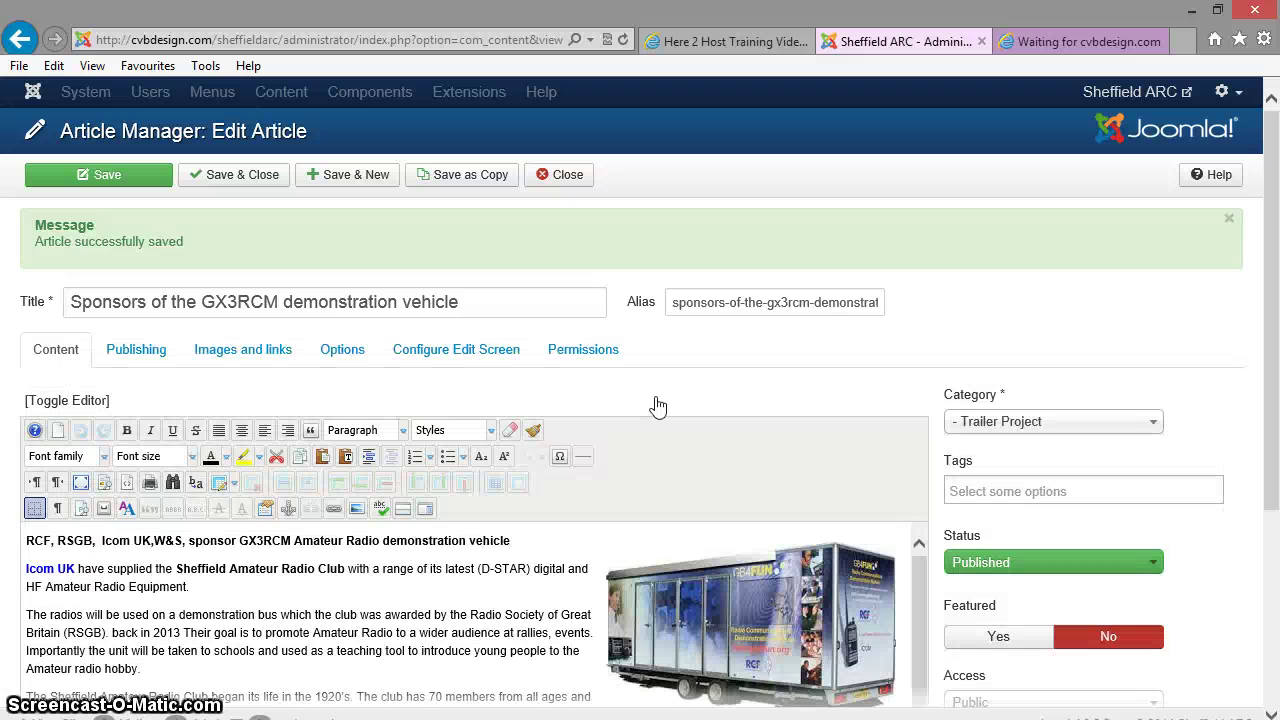
left_click(759, 634)
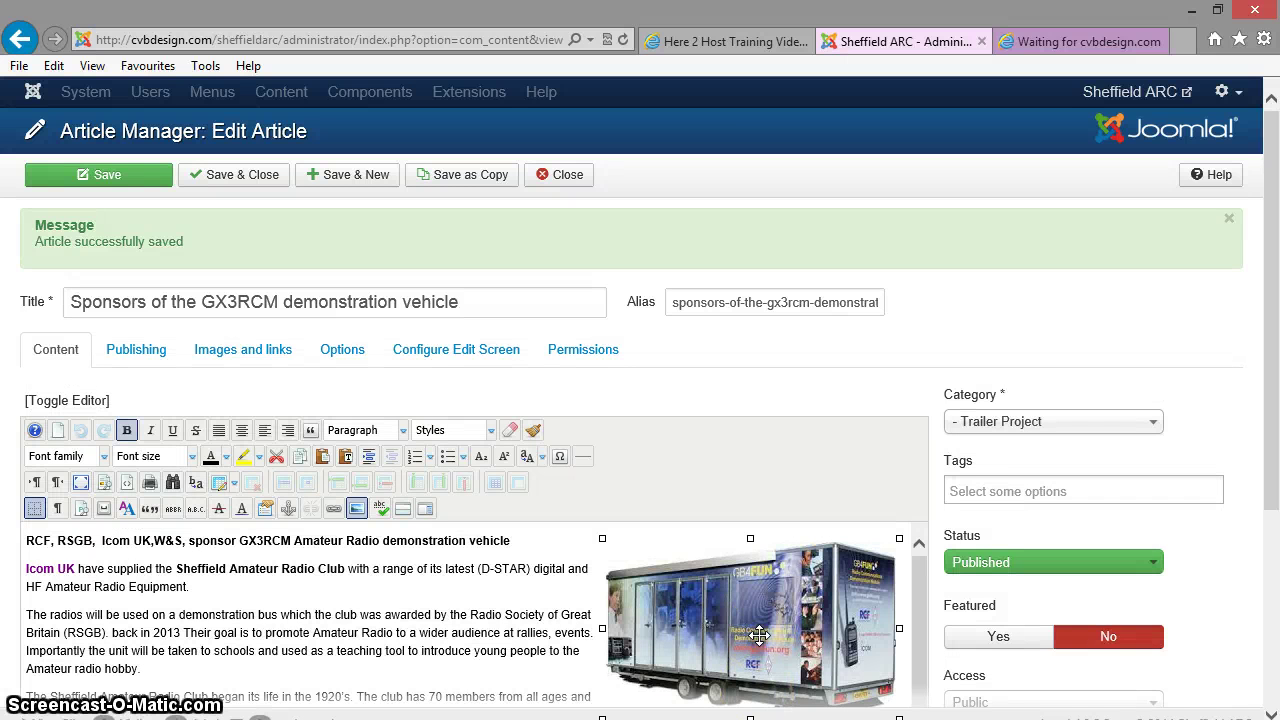
left_click(336, 509)
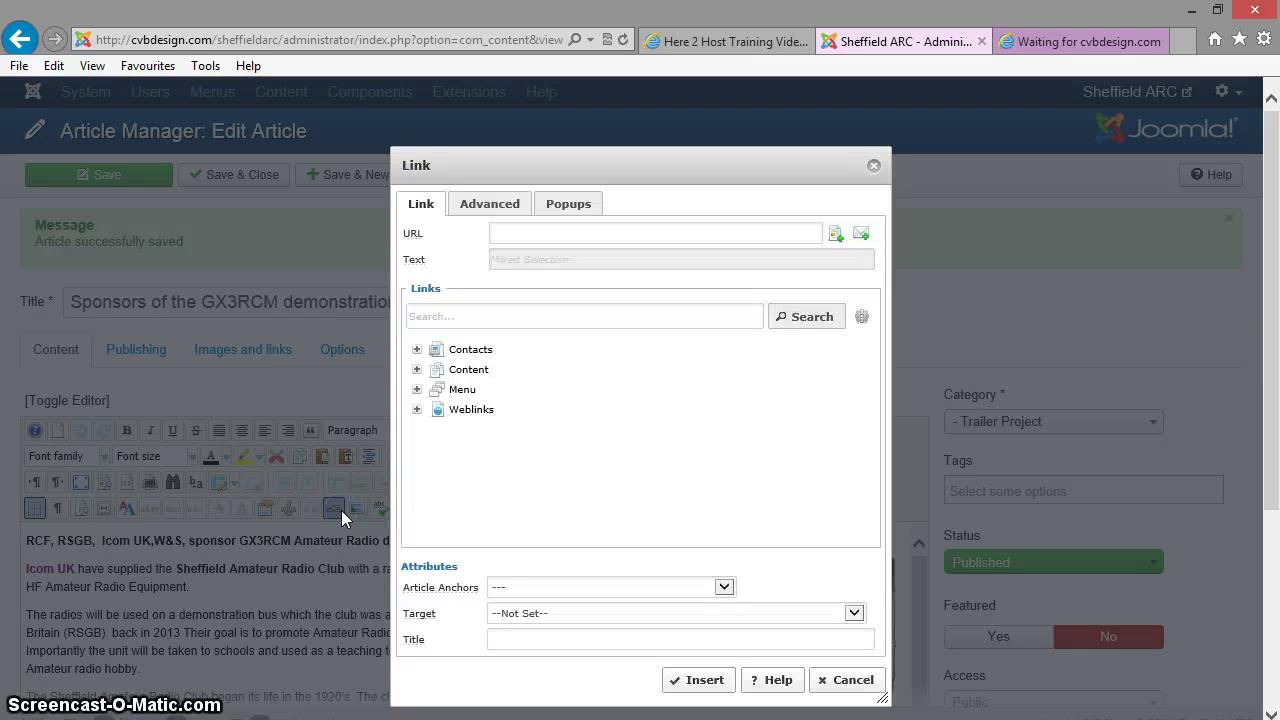
left_click(555, 238)
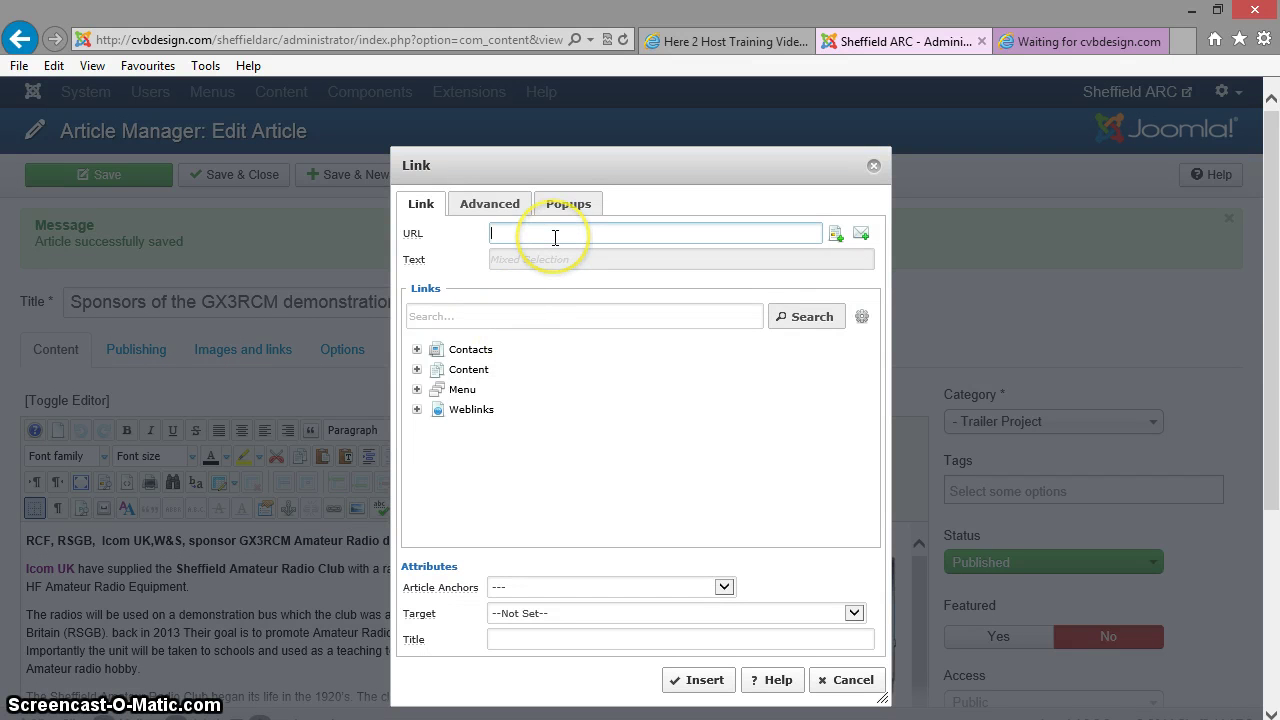
type("http://www.here2host")
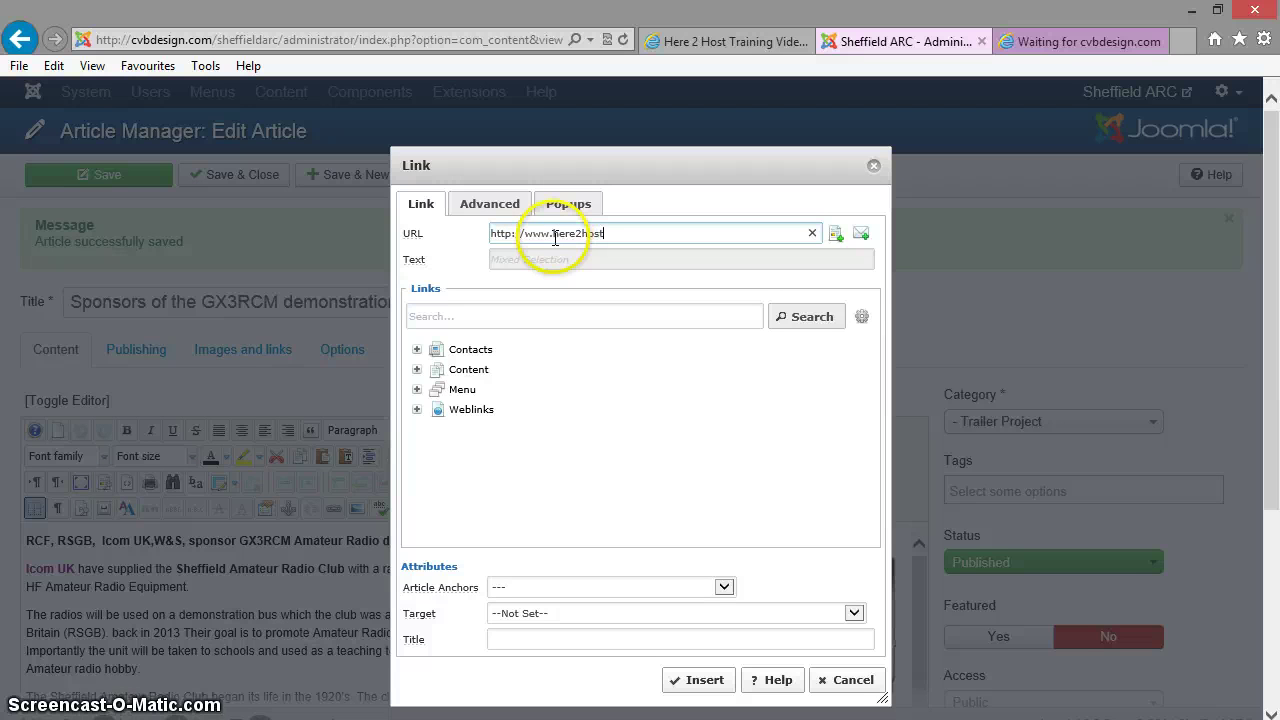
type(".co.uk")
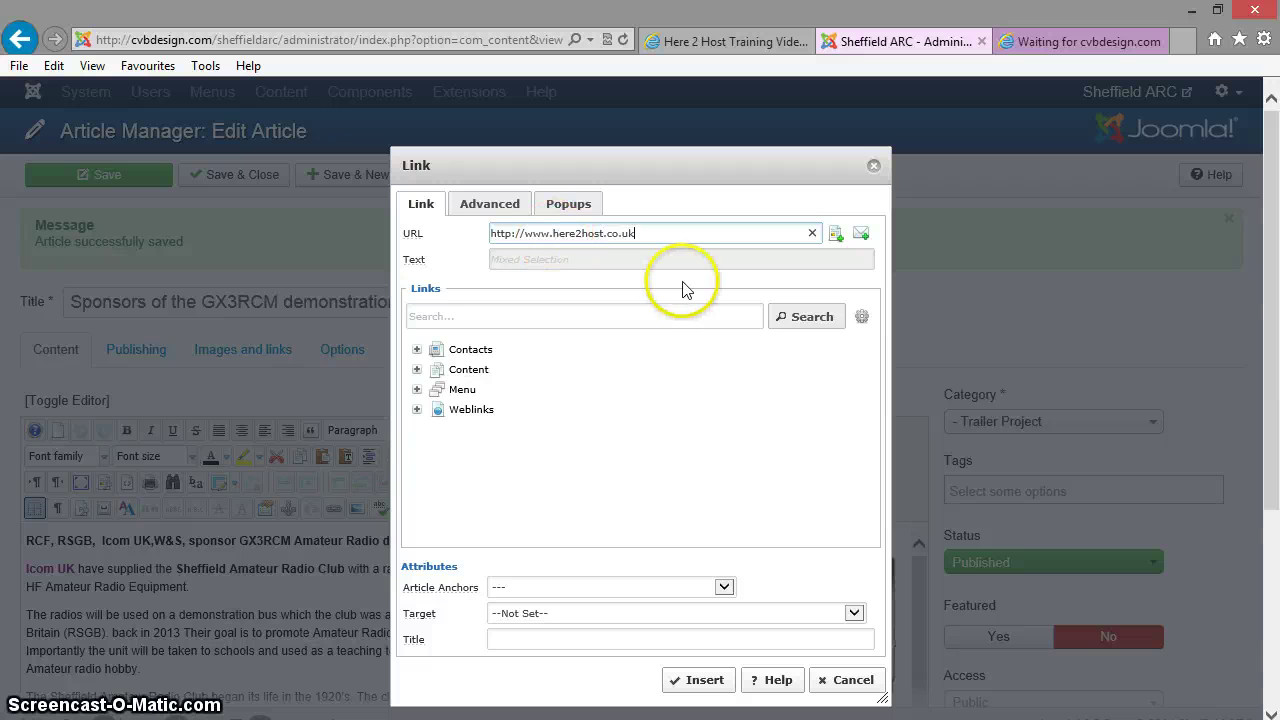
Step: Set the link's target to Open in new window, insert the link and save the article
left_click(650, 613)
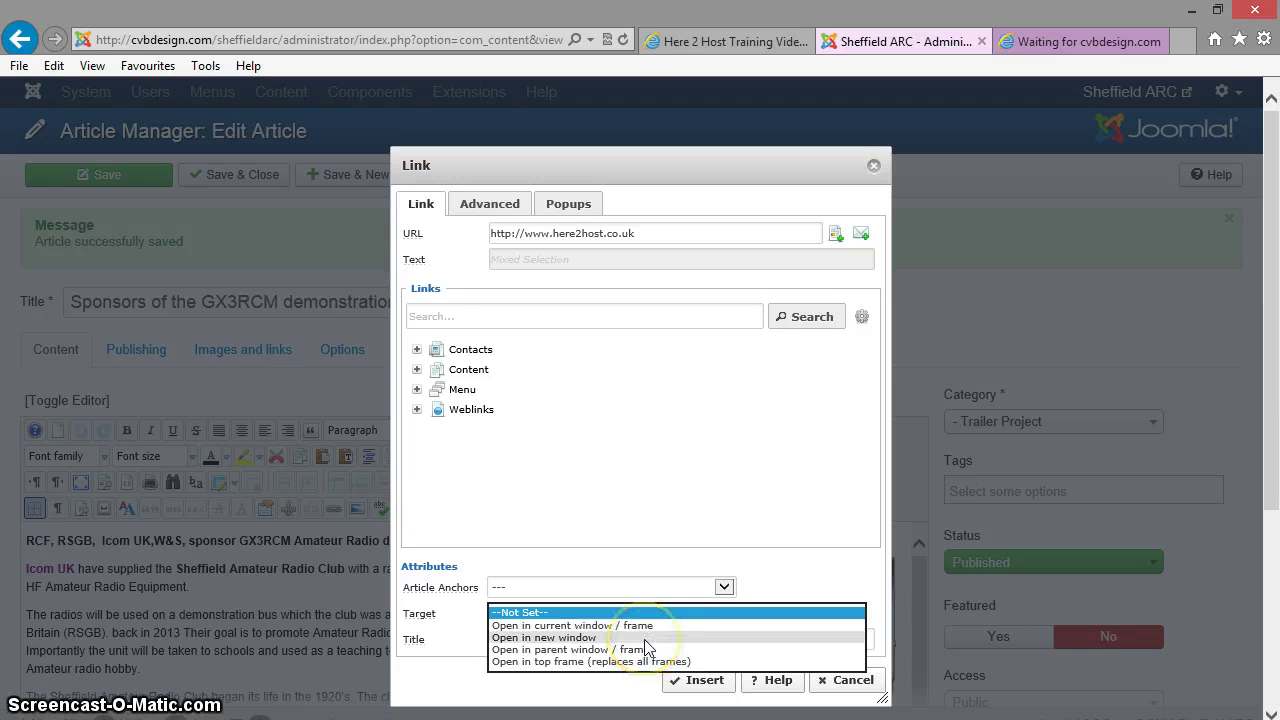
left_click(645, 638)
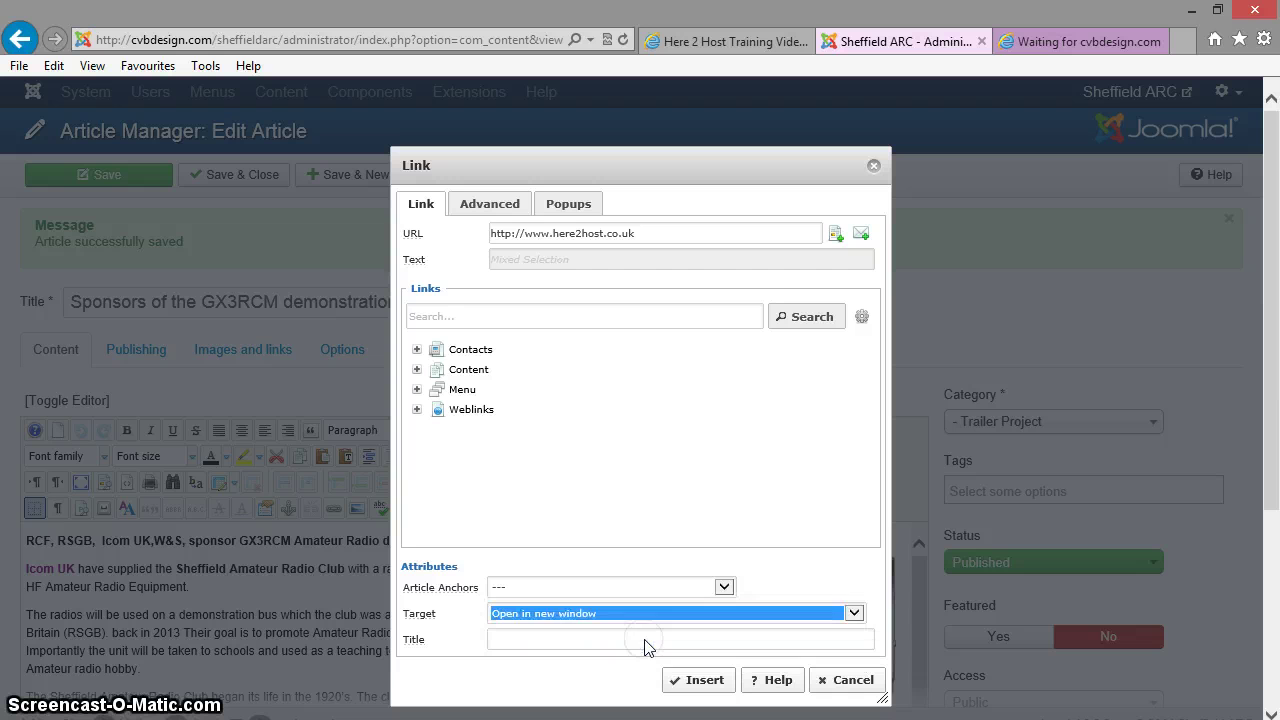
left_click(645, 640)
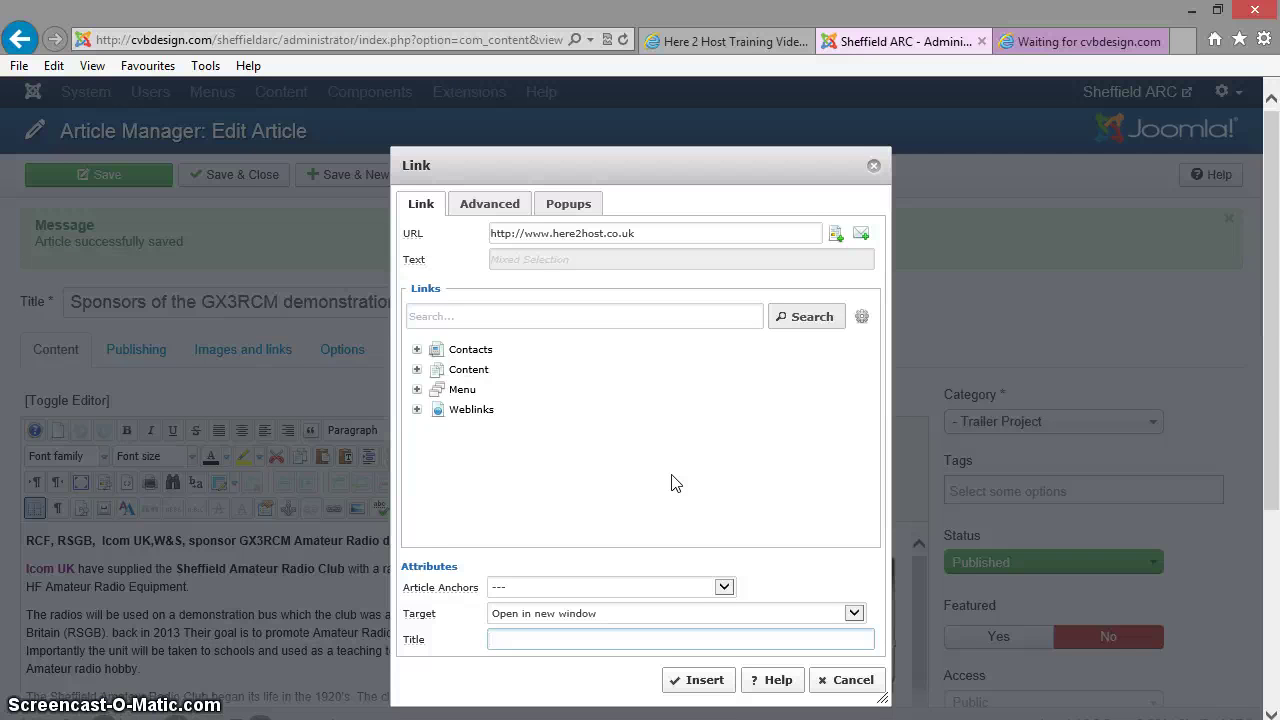
left_click(513, 580)
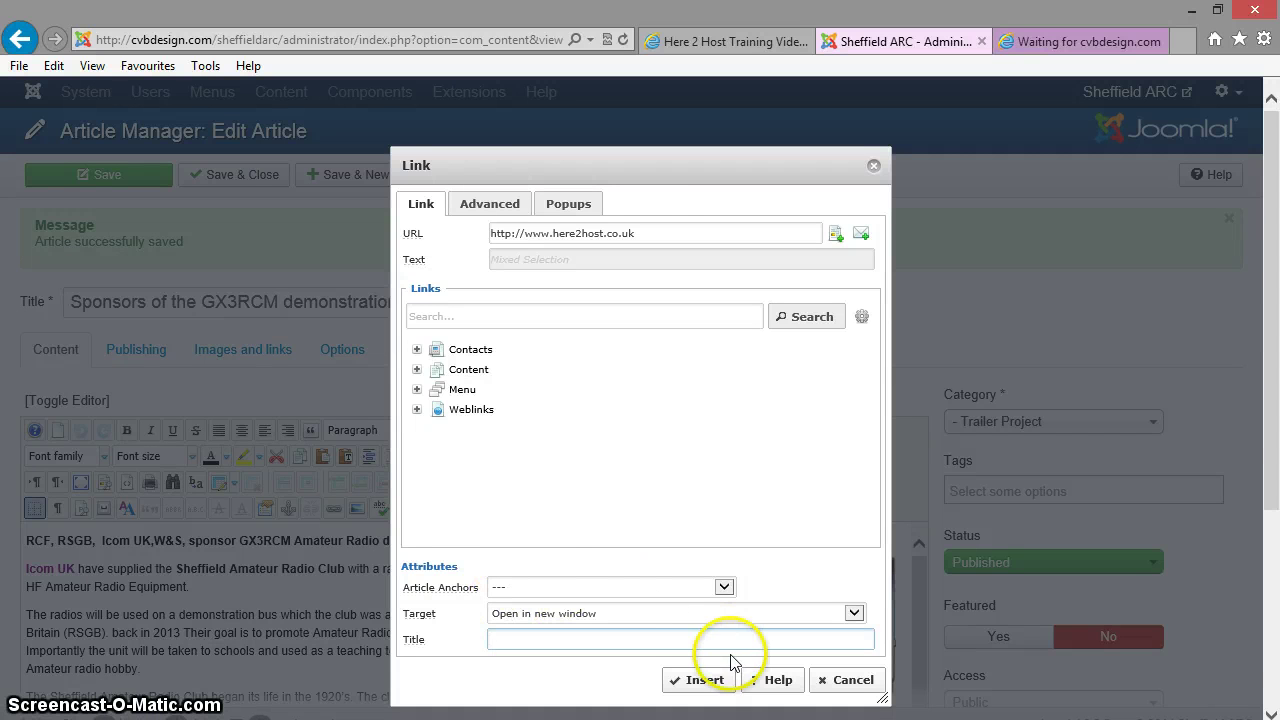
left_click(705, 680)
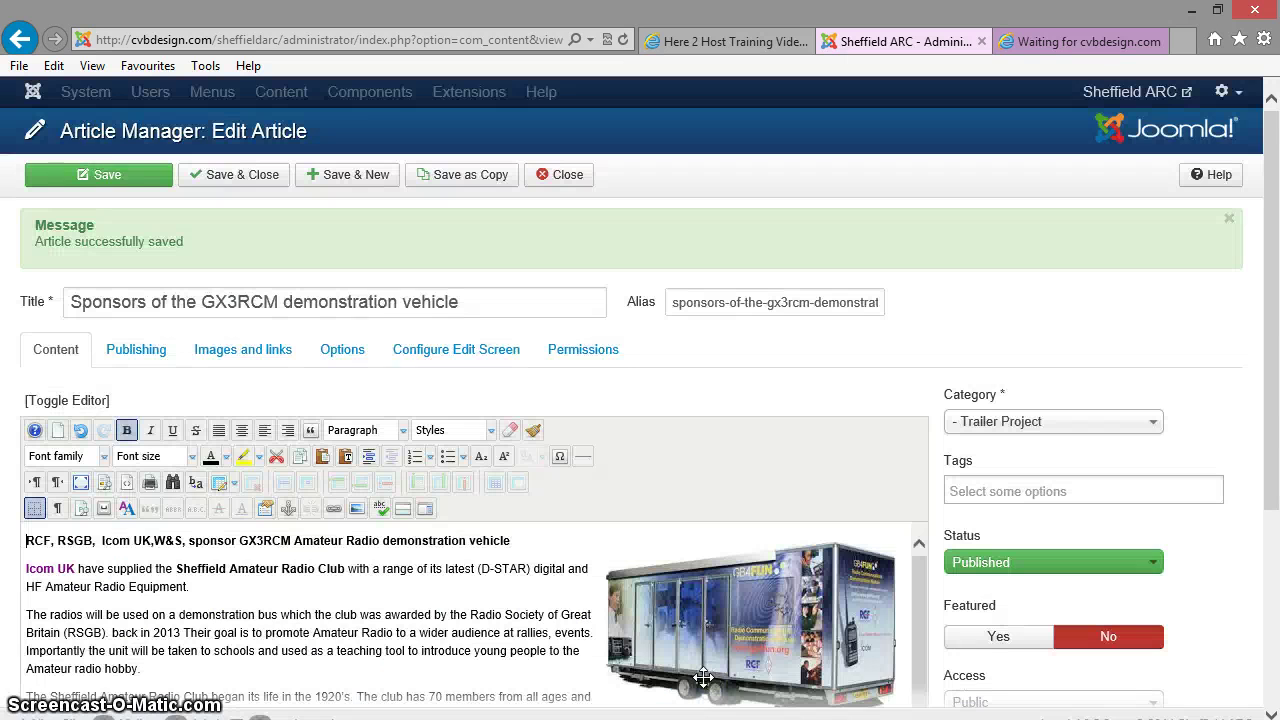
left_click(139, 177)
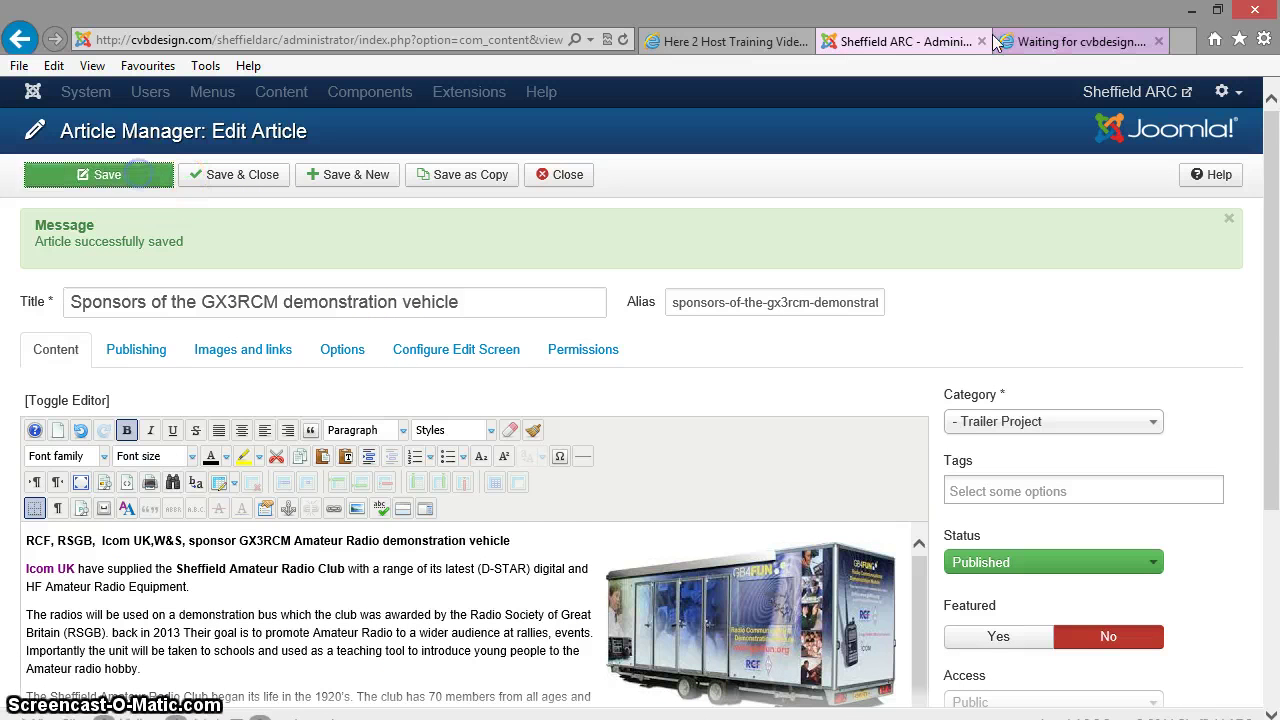
Step: Test the trailer picture's link on the published GX3RCM Trailer page, close the linked site and return to the article editor
left_click(1057, 45)
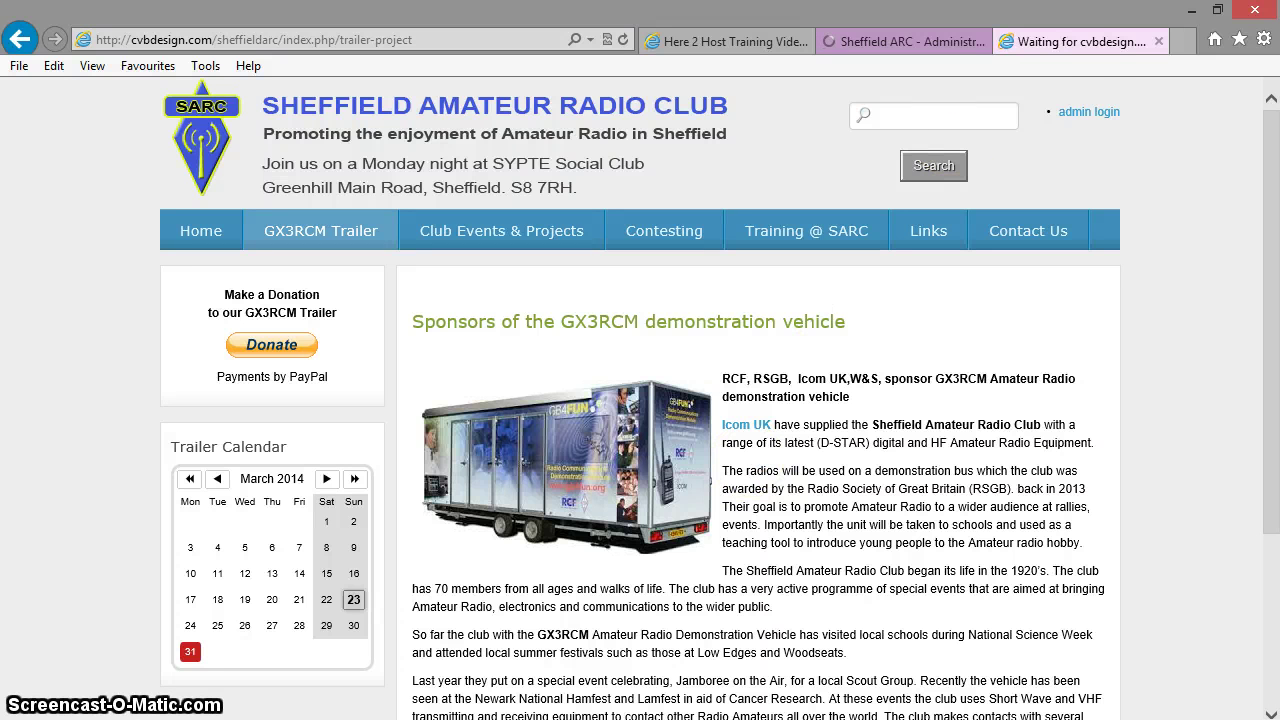
left_click(1095, 45)
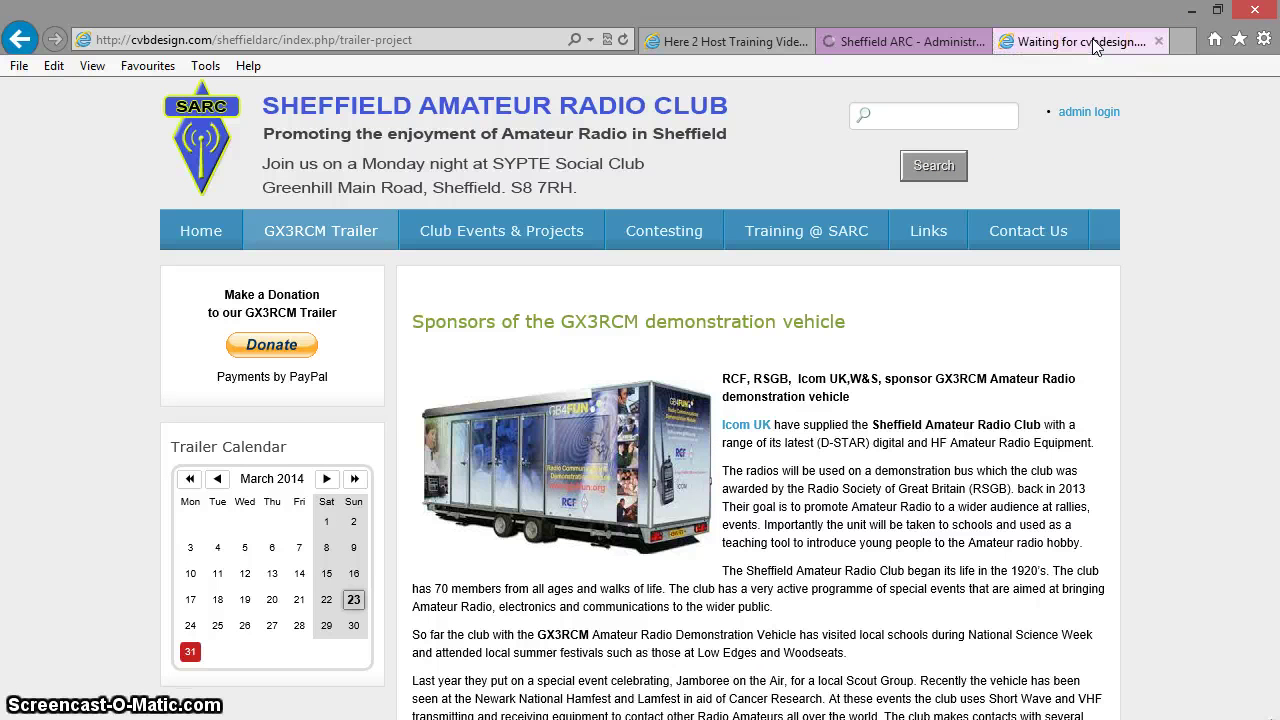
left_click(848, 405)
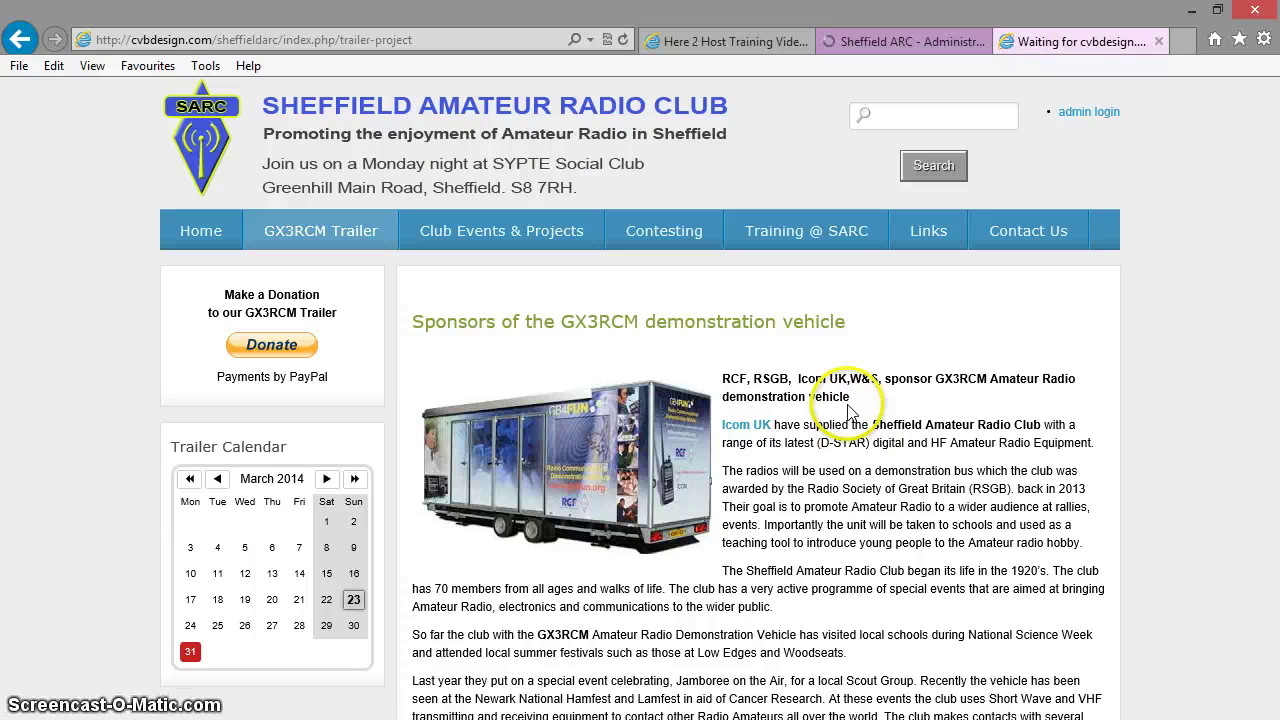
left_click(1095, 45)
left_click_drag(1095, 45, 1037, 42)
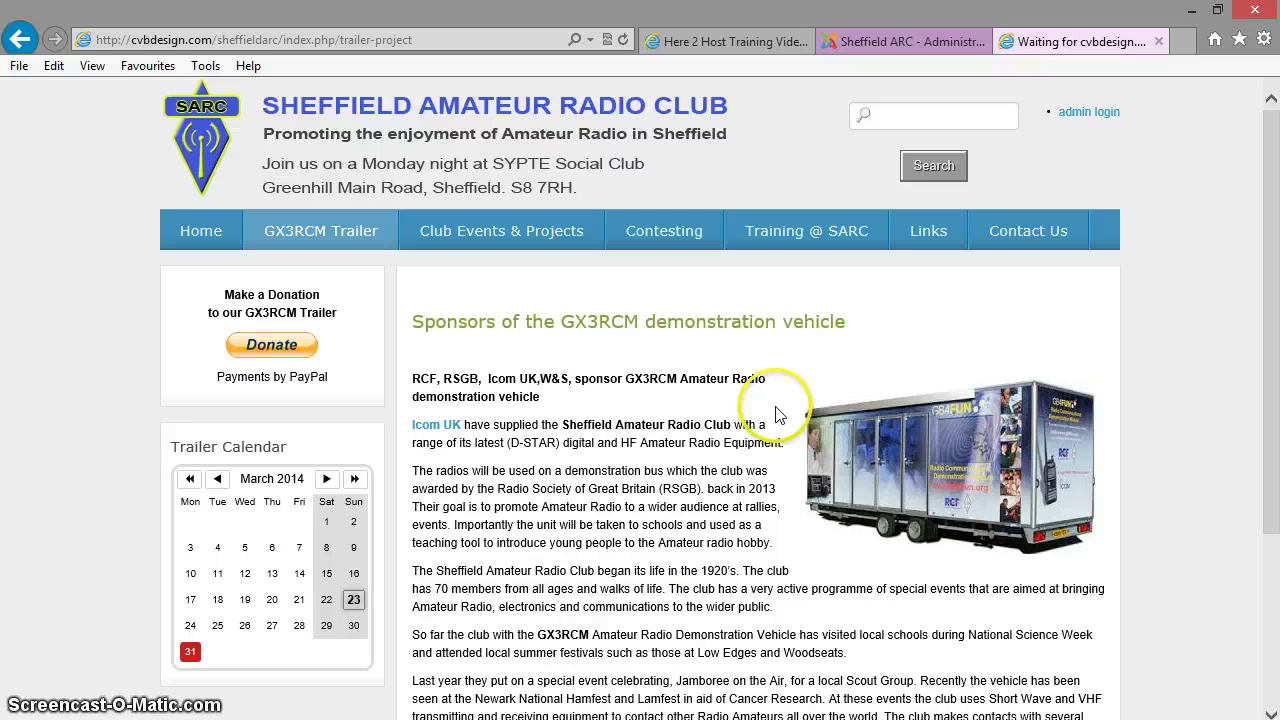
left_click(922, 484)
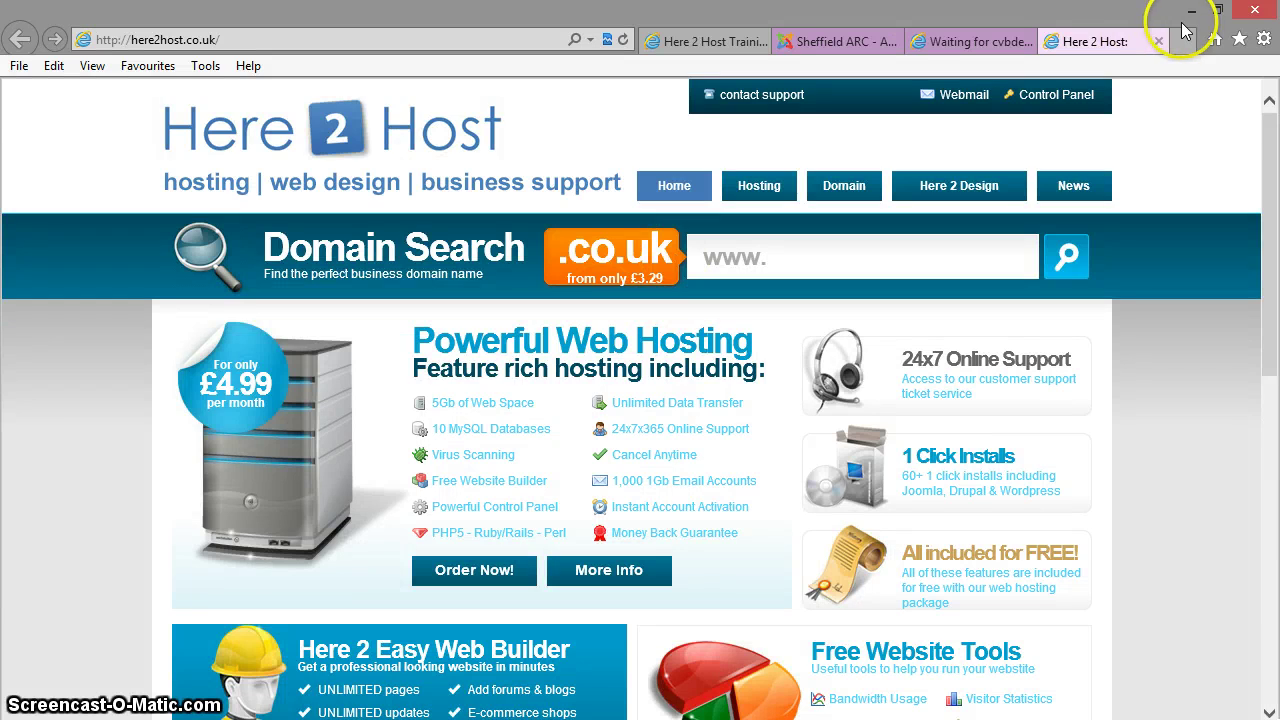
left_click(1158, 41)
left_click(855, 40)
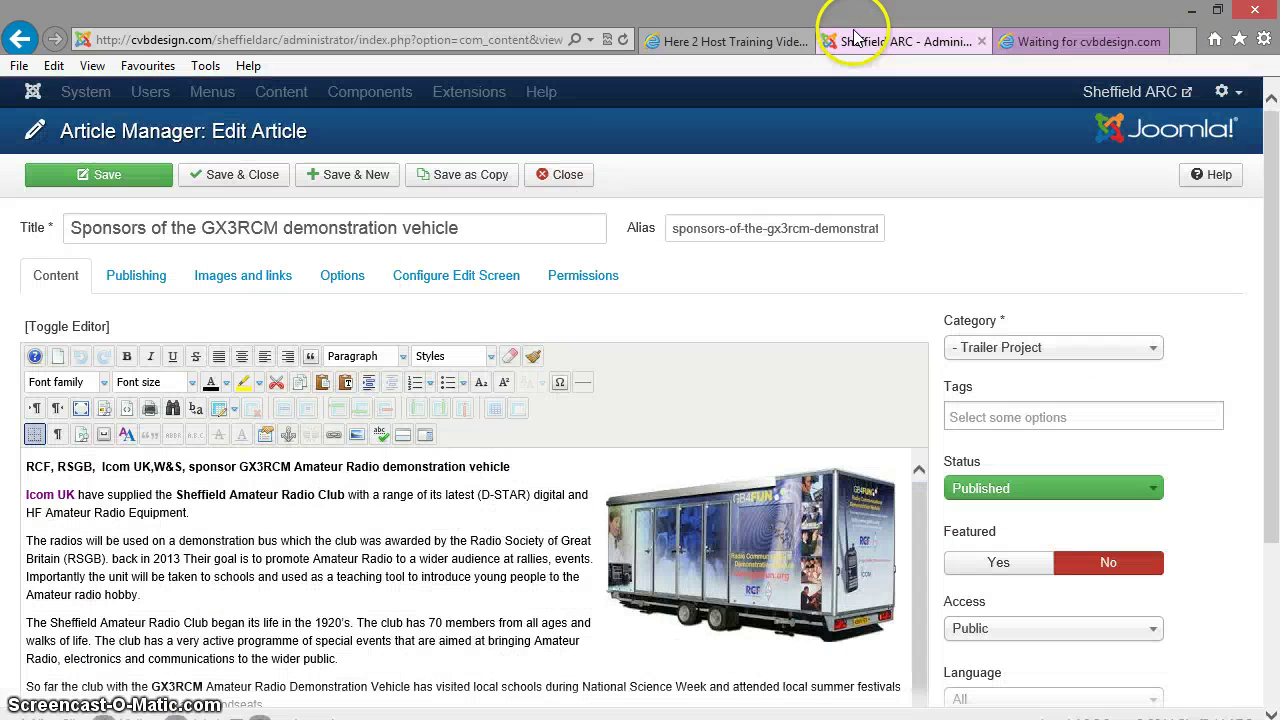